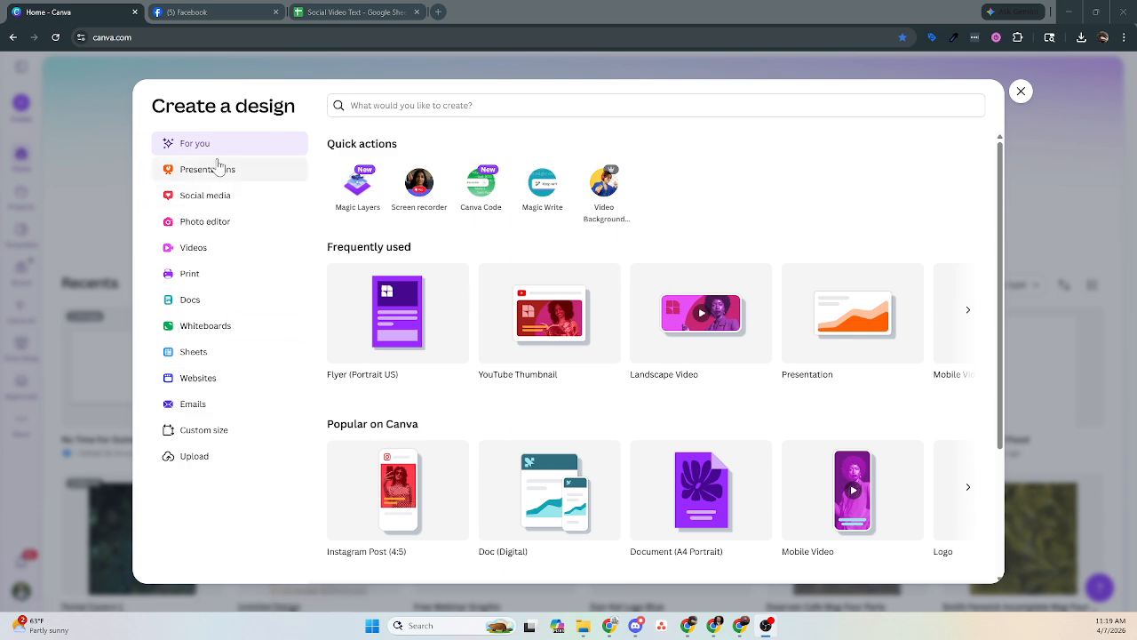
# Create a blank Facebook Post (Landscape) design from the Facebook social media formats.
pyautogui.click(209, 199)
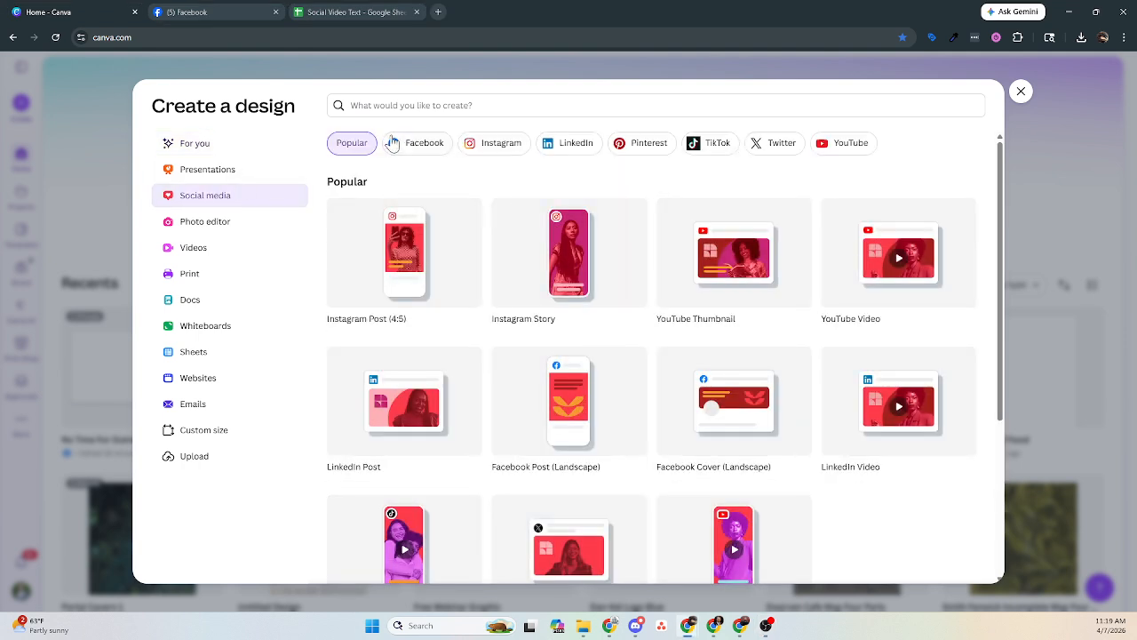
pyautogui.click(423, 149)
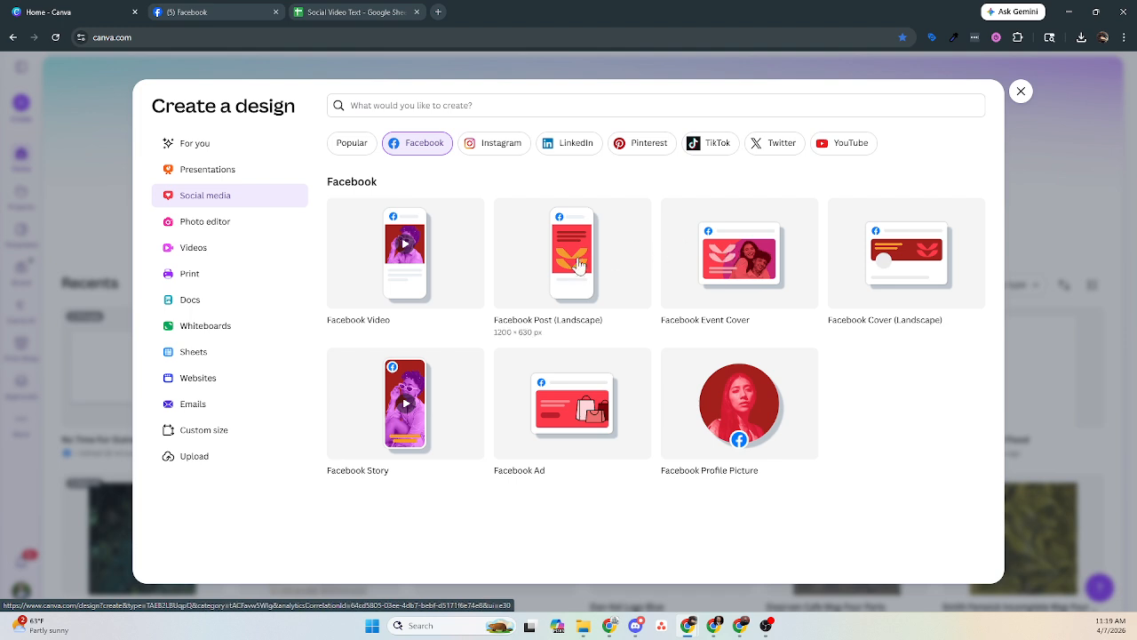
pyautogui.click(577, 261)
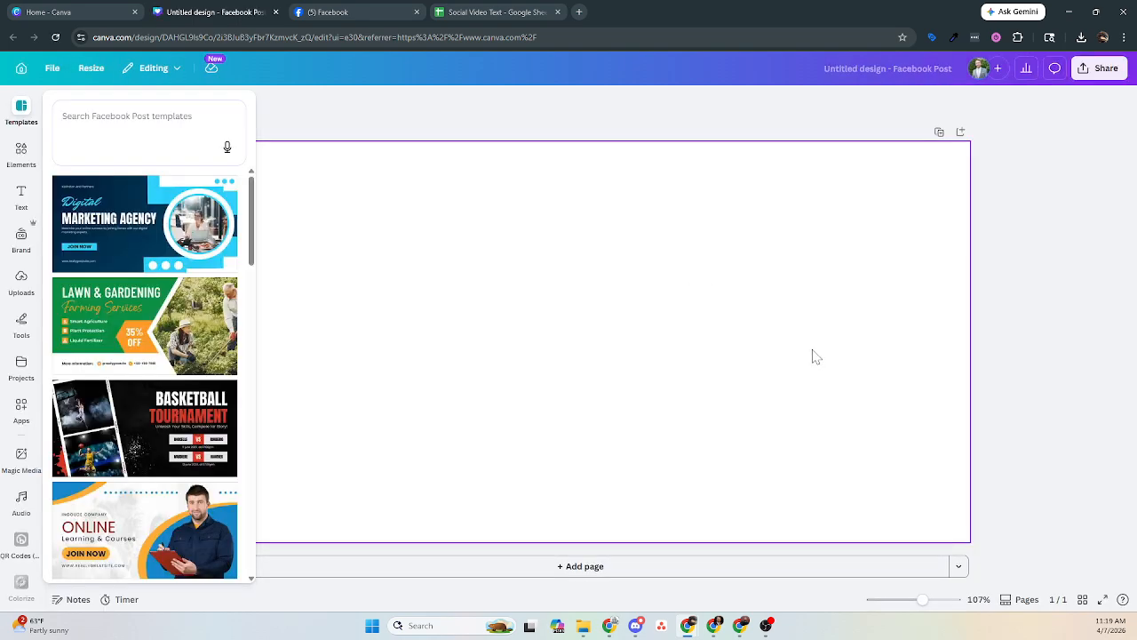
pyautogui.click(352, 120)
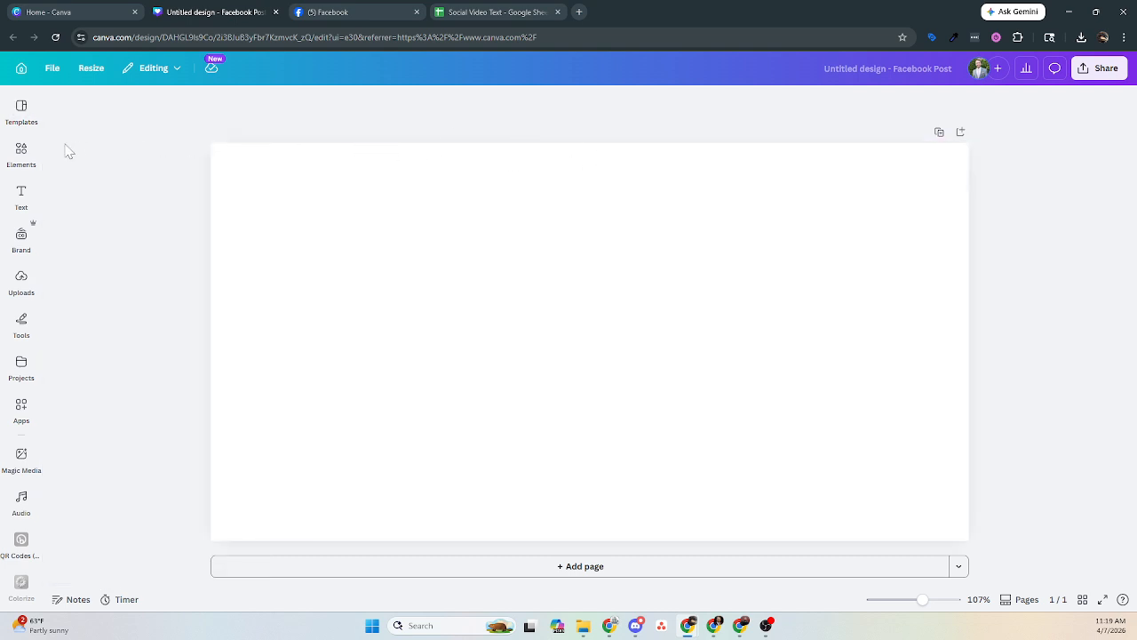
# Add the recently used photo of the stressed woman at a desk and enlarge it to cover the whole page.
pyautogui.click(21, 151)
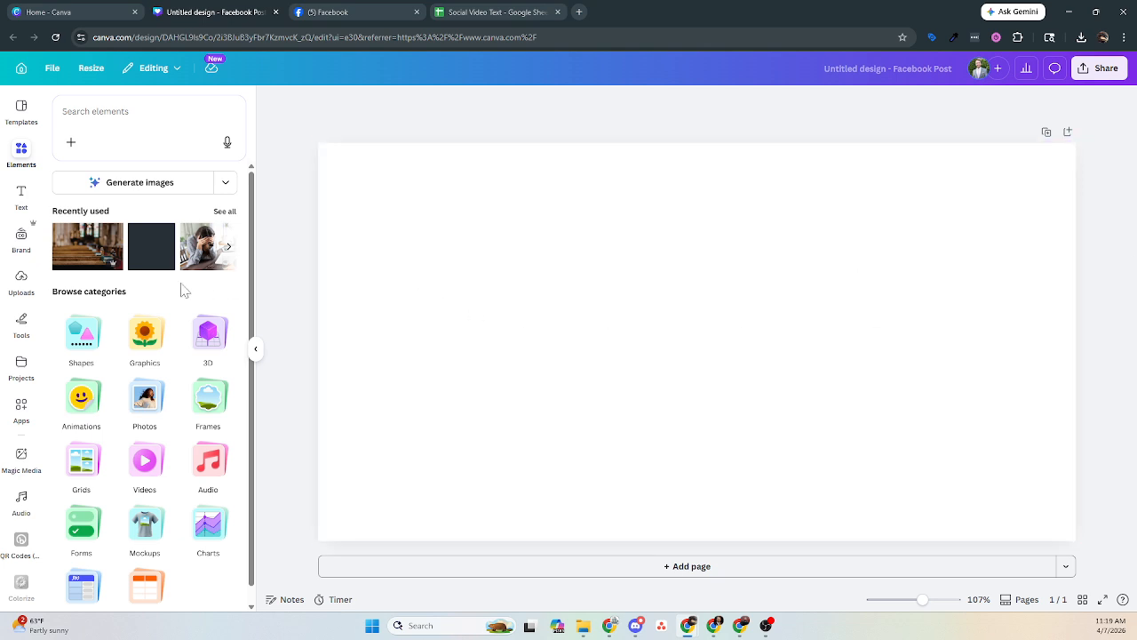
pyautogui.click(144, 407)
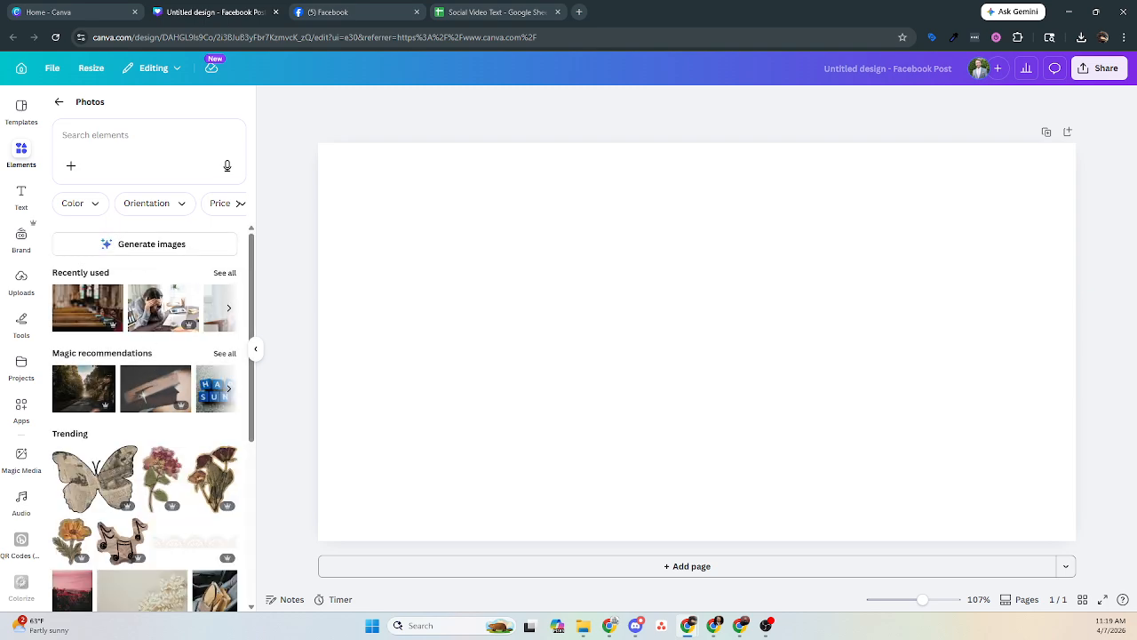
pyautogui.click(162, 313)
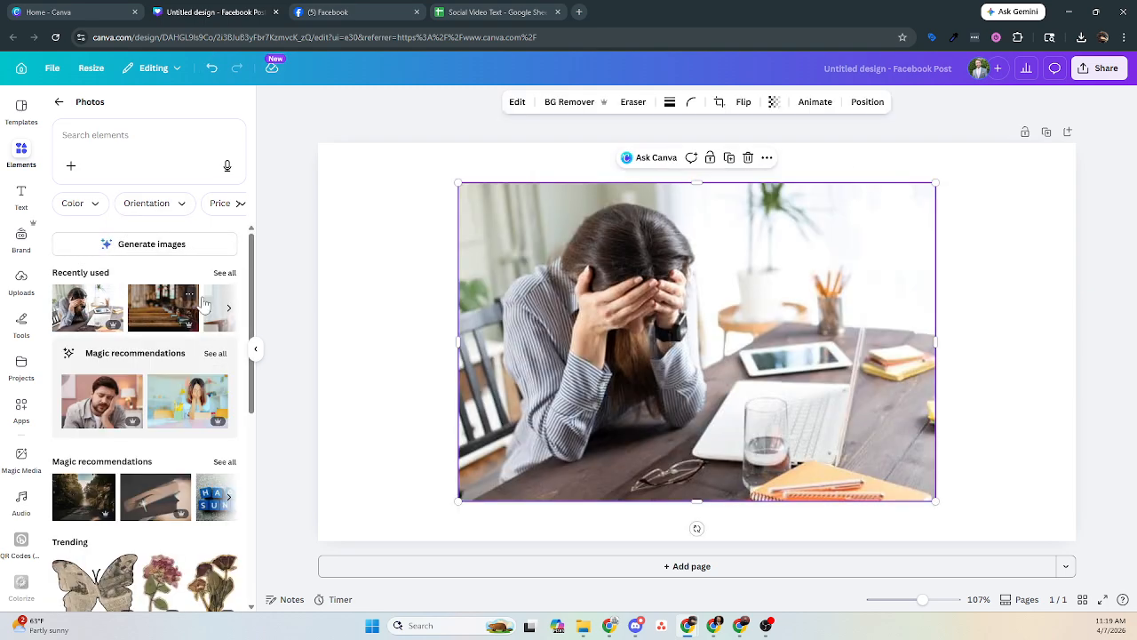
pyautogui.moveTo(463, 184); pyautogui.dragTo(282, 156)
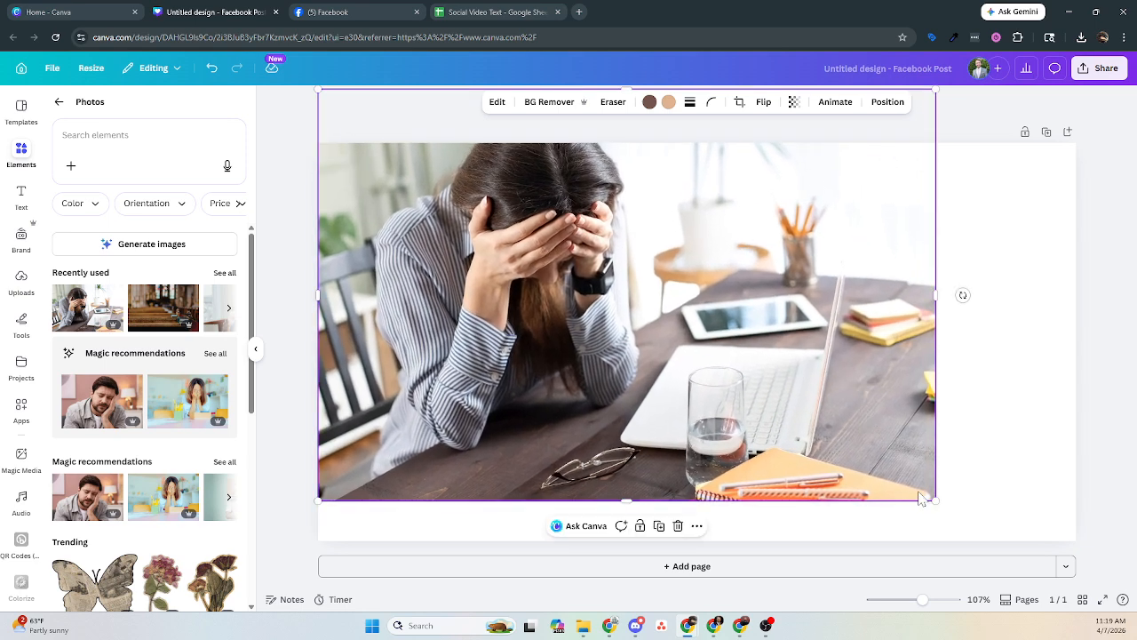
pyautogui.moveTo(933, 500); pyautogui.dragTo(1109, 502)
pyautogui.click(1111, 489)
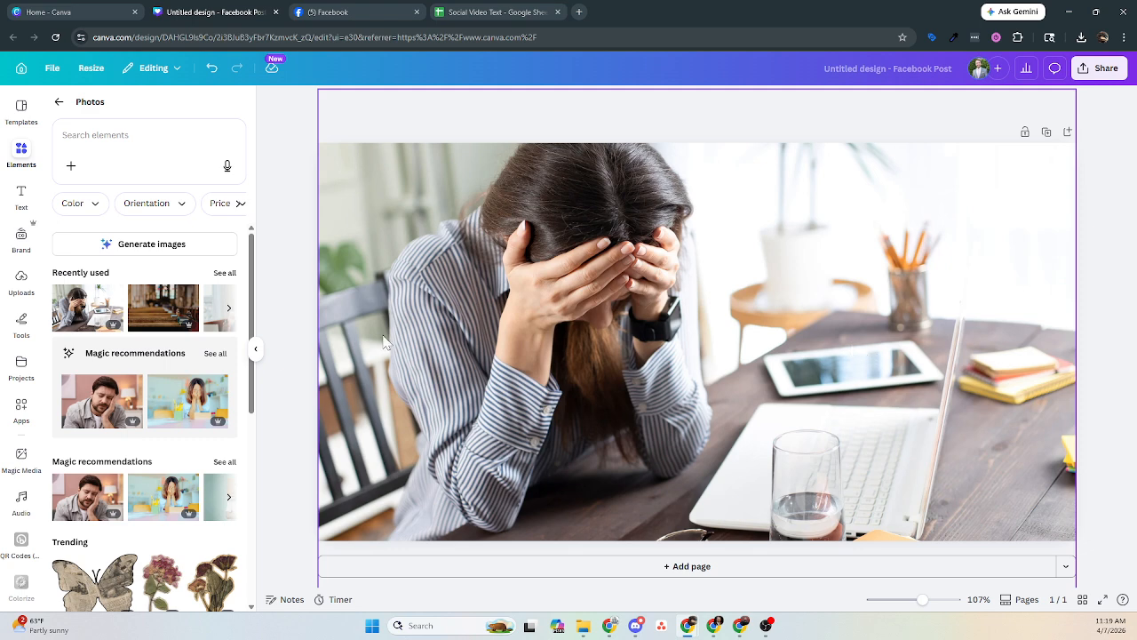
# Add a square shape and stretch it into a full-width band along the bottom edge of the page.
pyautogui.click(22, 160)
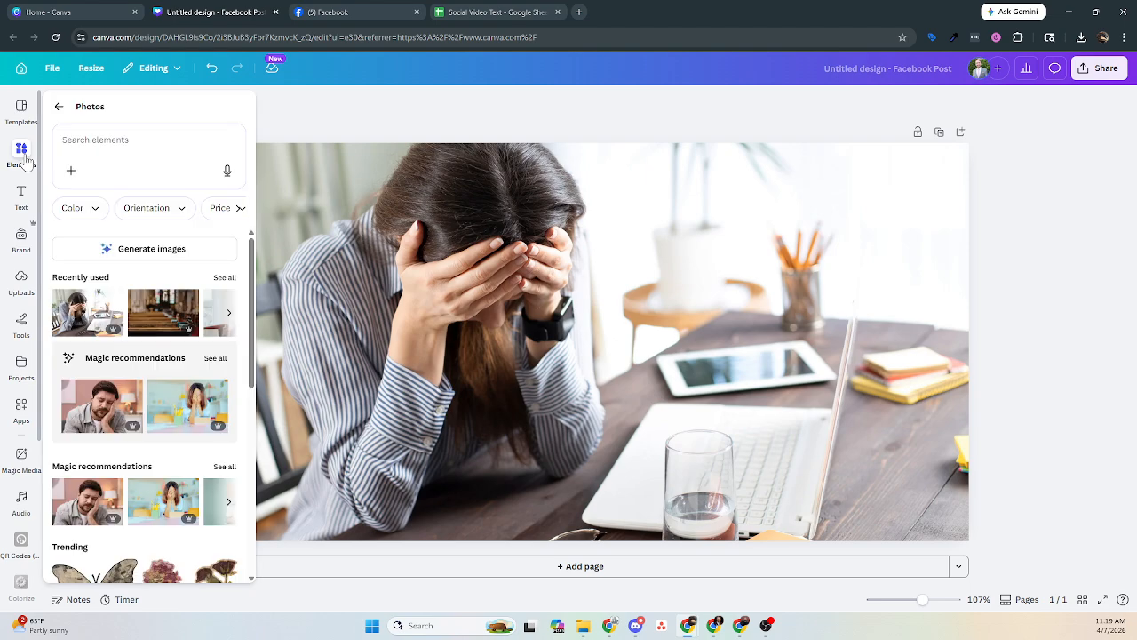
pyautogui.click(25, 160)
pyautogui.click(60, 103)
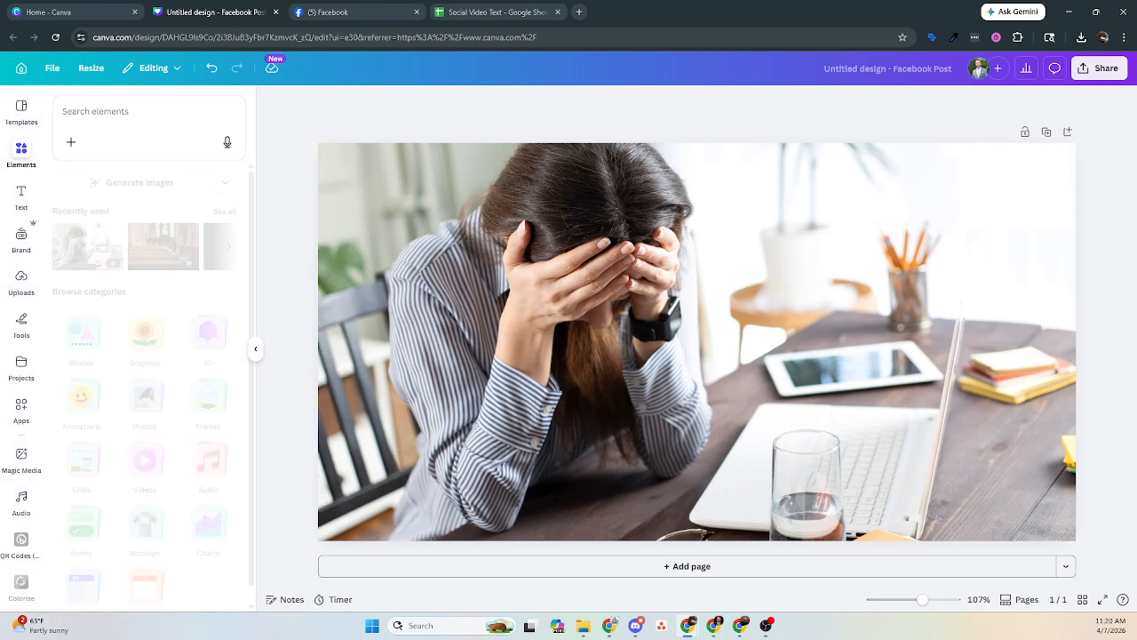
pyautogui.click(78, 334)
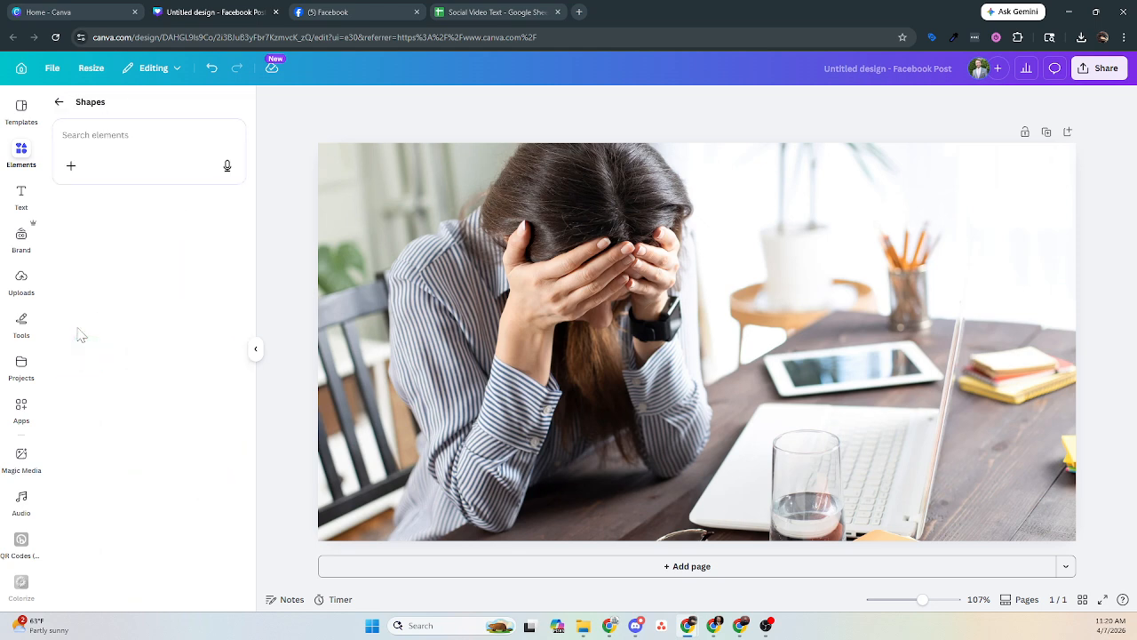
pyautogui.click(66, 266)
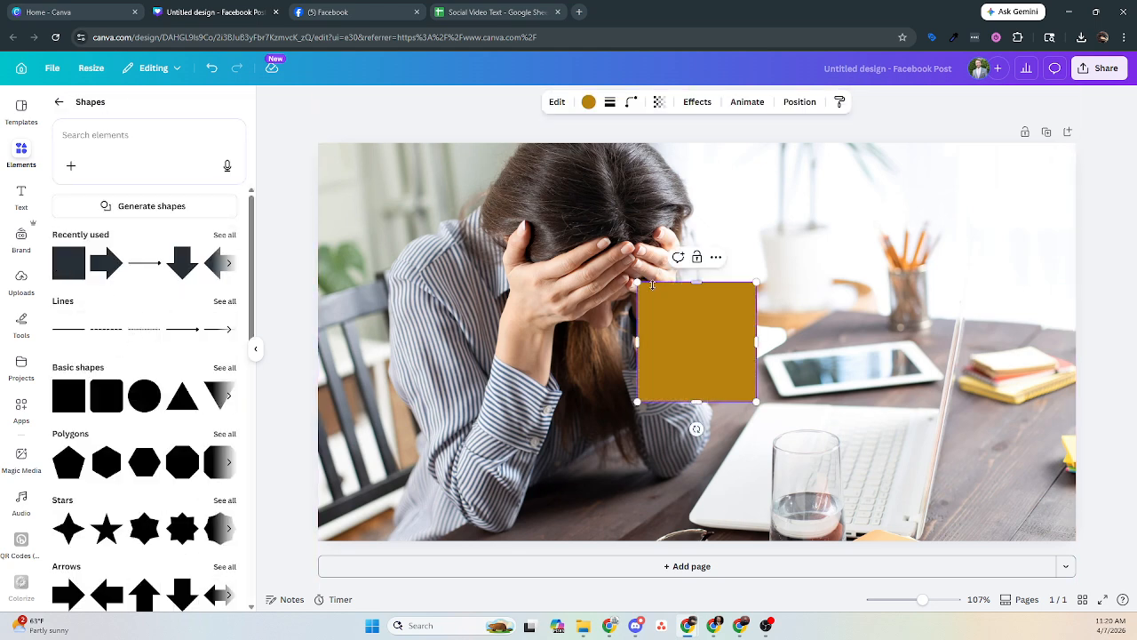
pyautogui.moveTo(686, 338); pyautogui.dragTo(305, 516)
pyautogui.moveTo(769, 517); pyautogui.dragTo(1091, 516)
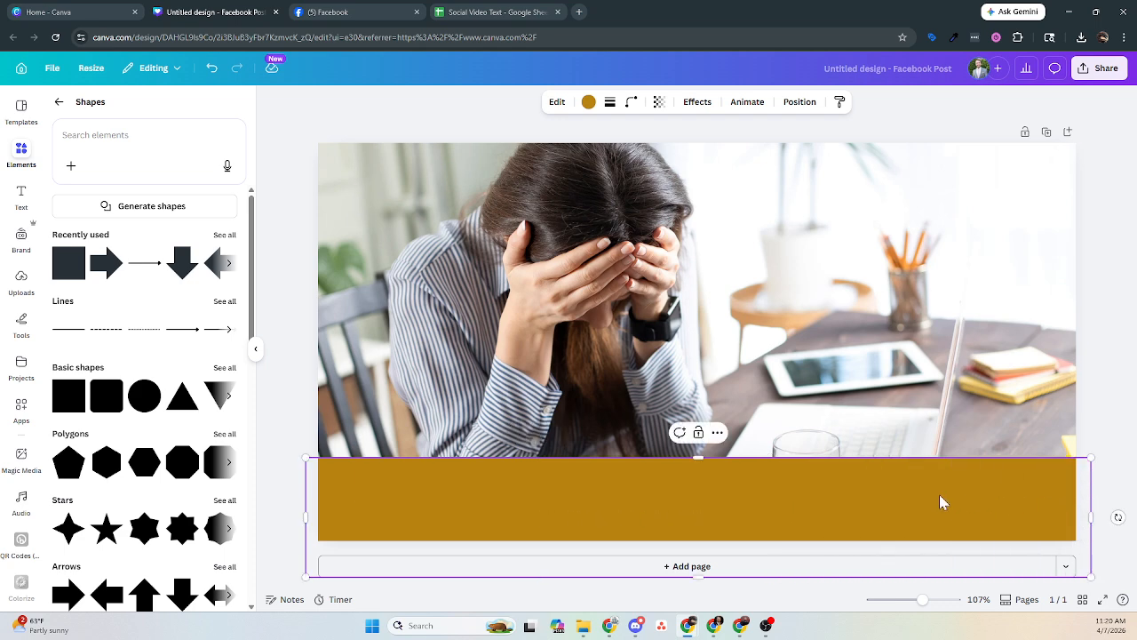
# Add a text box with the font Cormorant Garamond and font size 60.
pyautogui.click(21, 194)
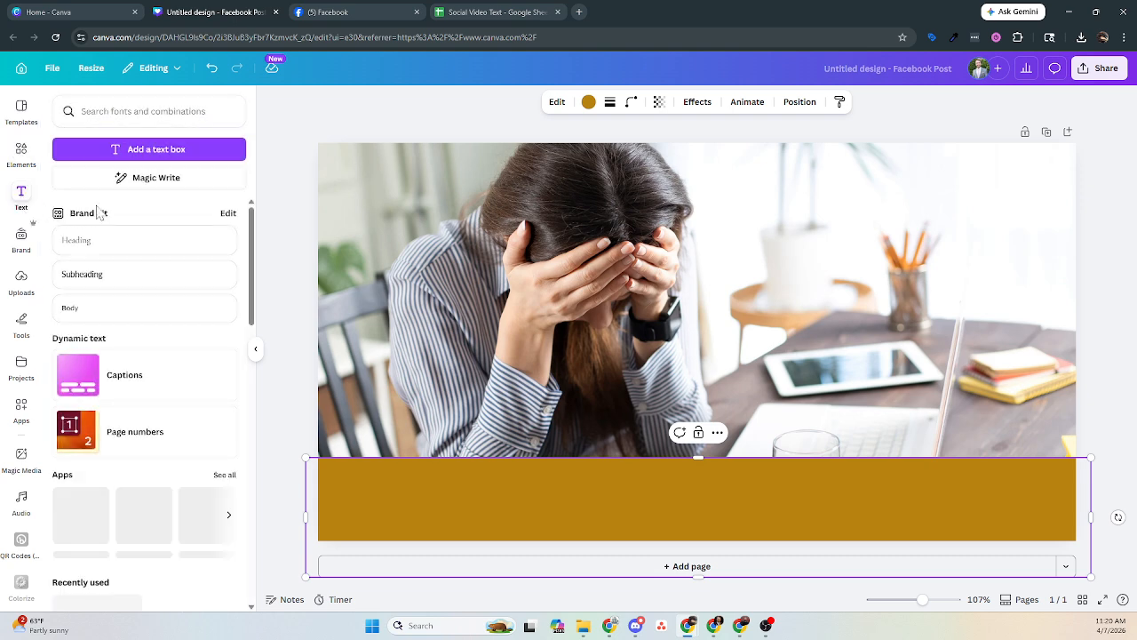
pyautogui.click(152, 150)
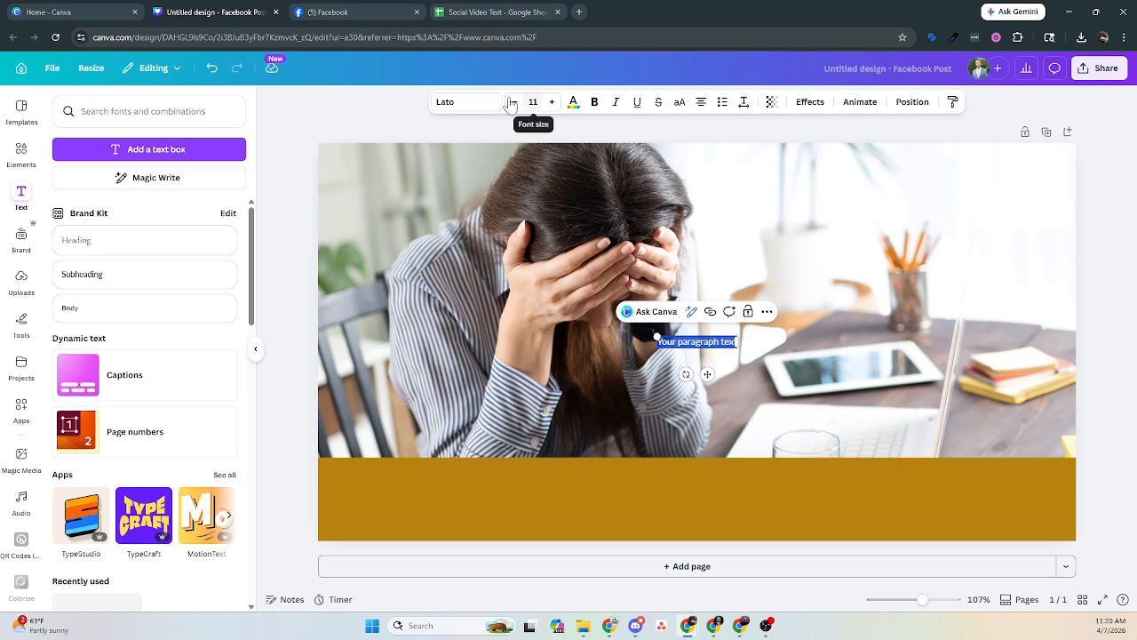
pyautogui.click(462, 101)
pyautogui.click(115, 447)
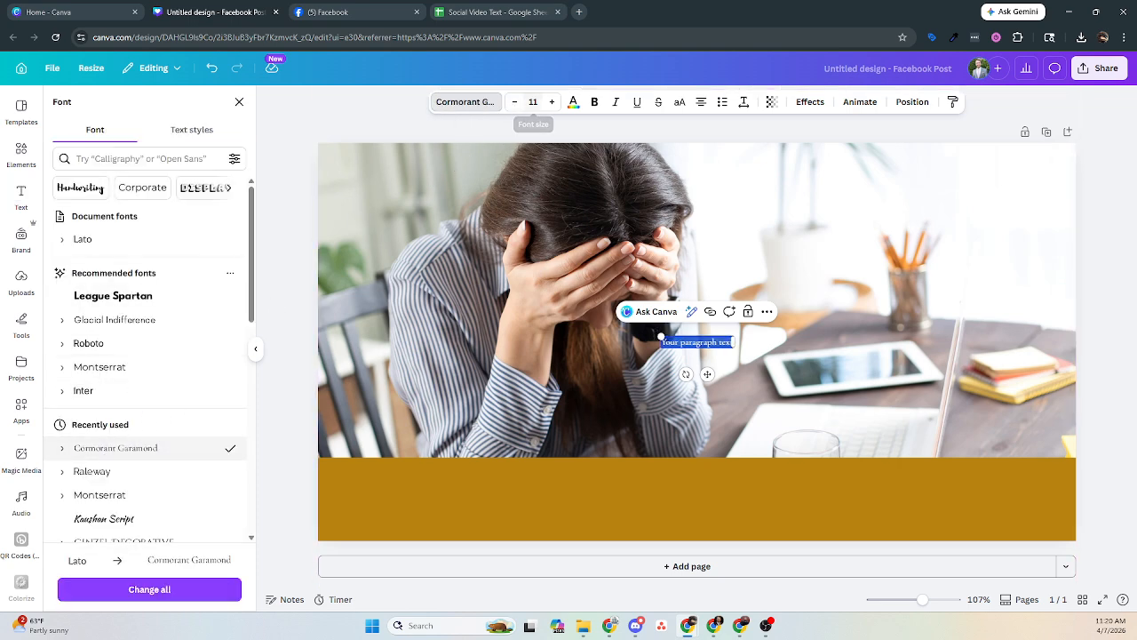
pyautogui.click(533, 101)
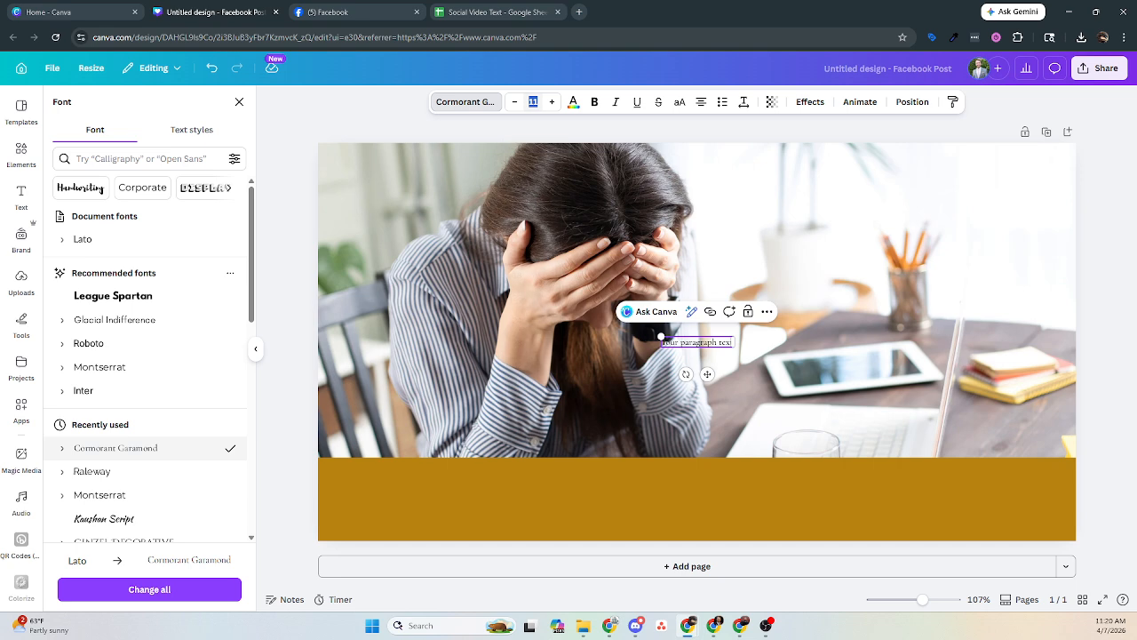
pyautogui.press('Return')
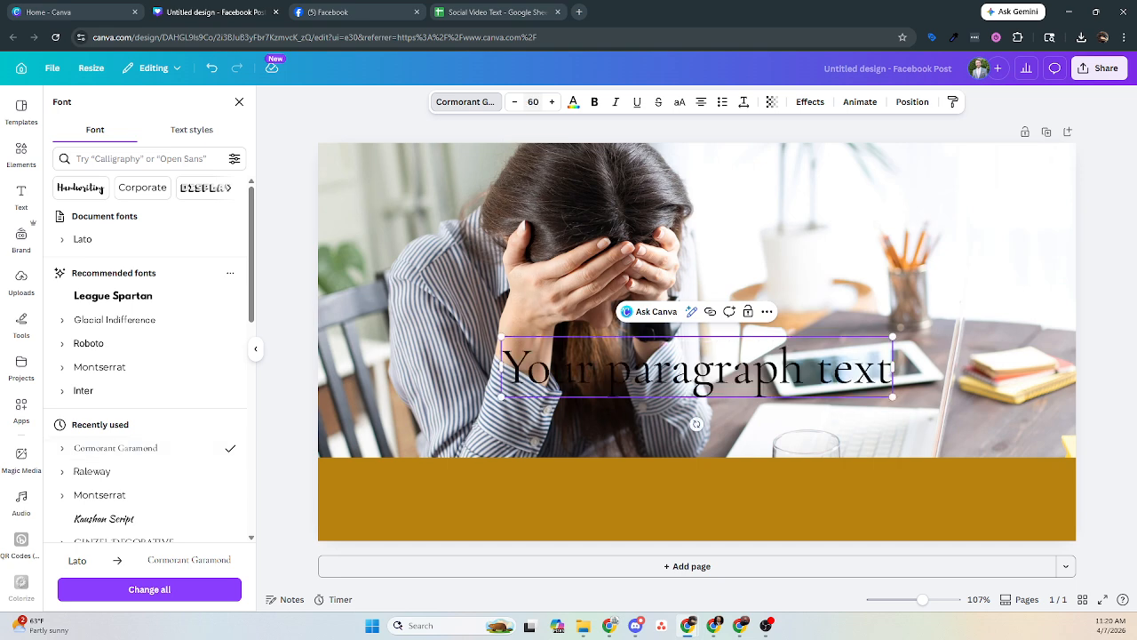
pyautogui.click(1100, 323)
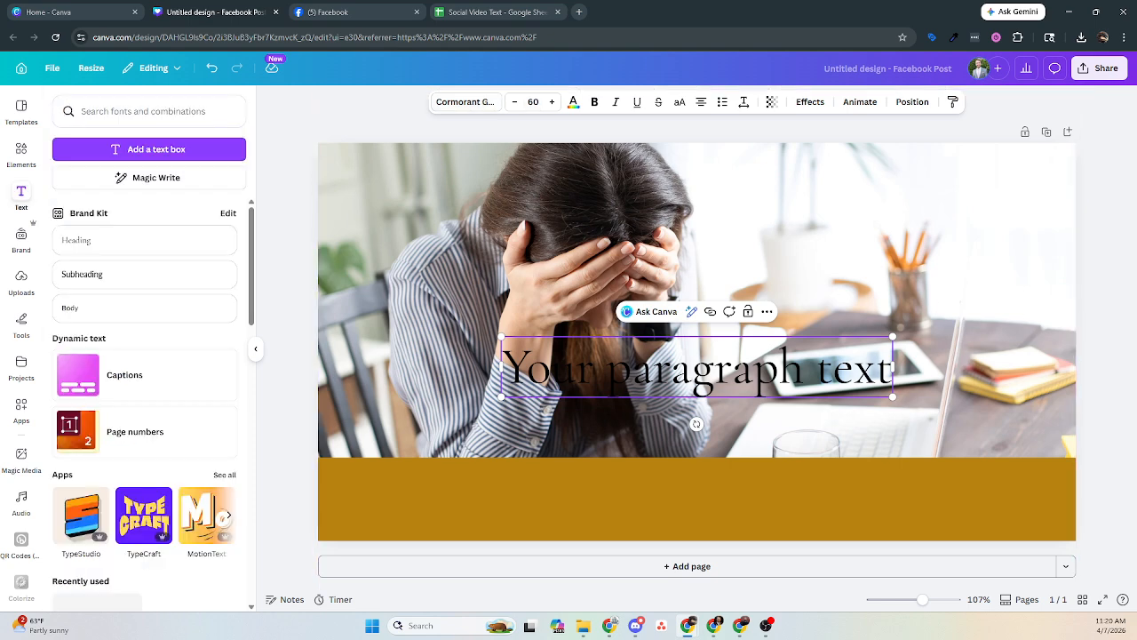
# Move the text box onto the gold band at the page's bottom and colour its text white.
pyautogui.click(755, 399)
pyautogui.moveTo(746, 388); pyautogui.dragTo(742, 518)
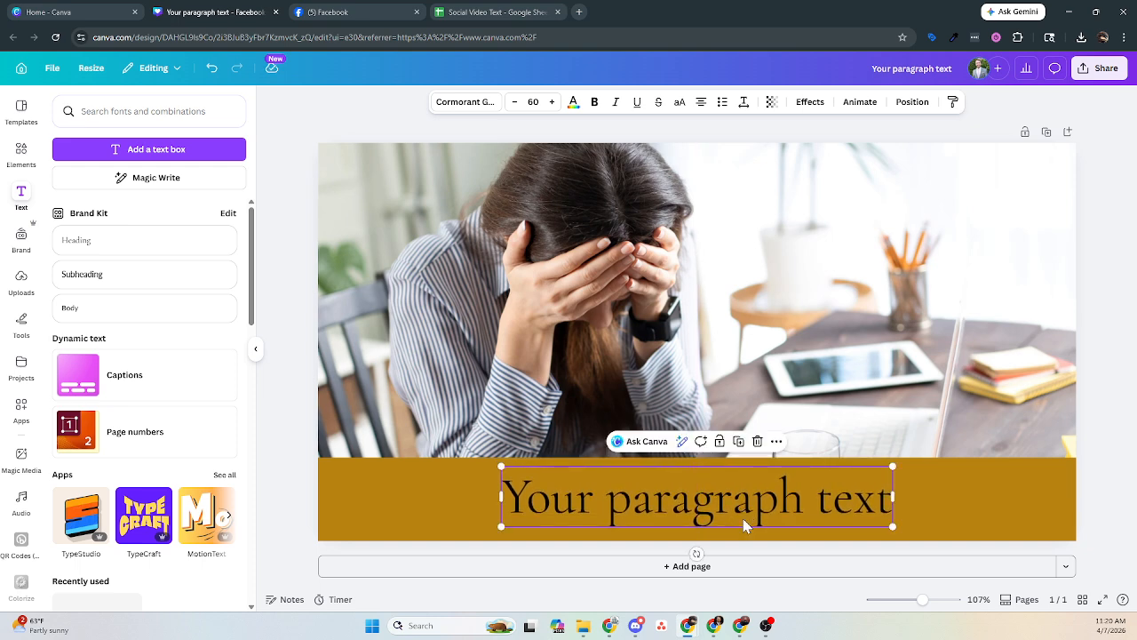
pyautogui.click(573, 101)
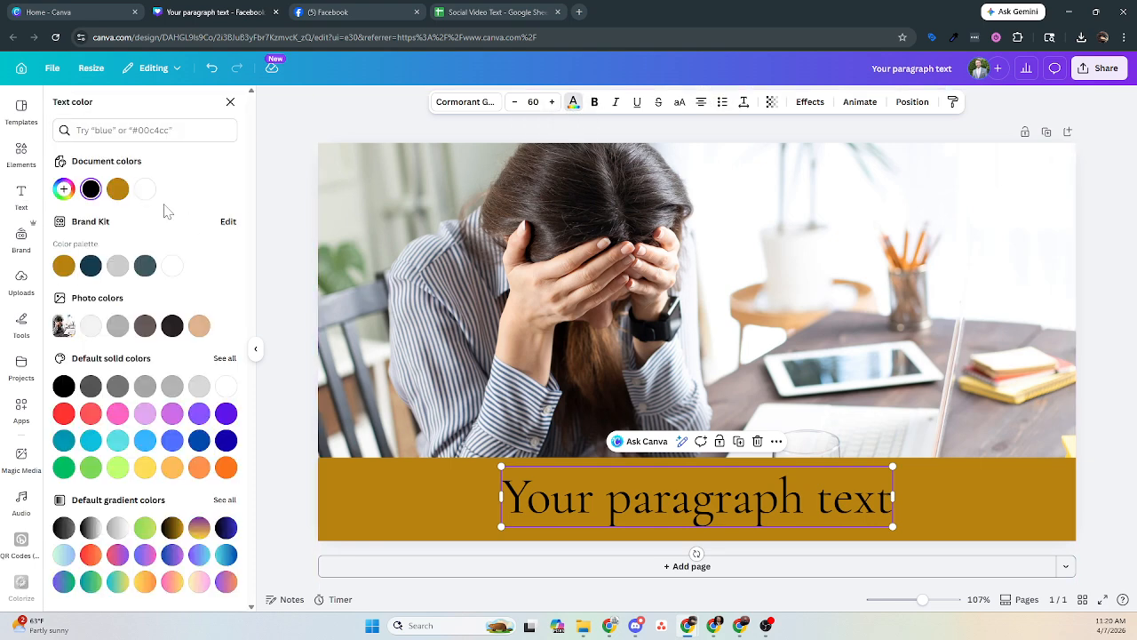
pyautogui.click(145, 189)
# Replace the placeholder text on the gold band with "No Time For Outreach?".
pyautogui.doubleClick(695, 508)
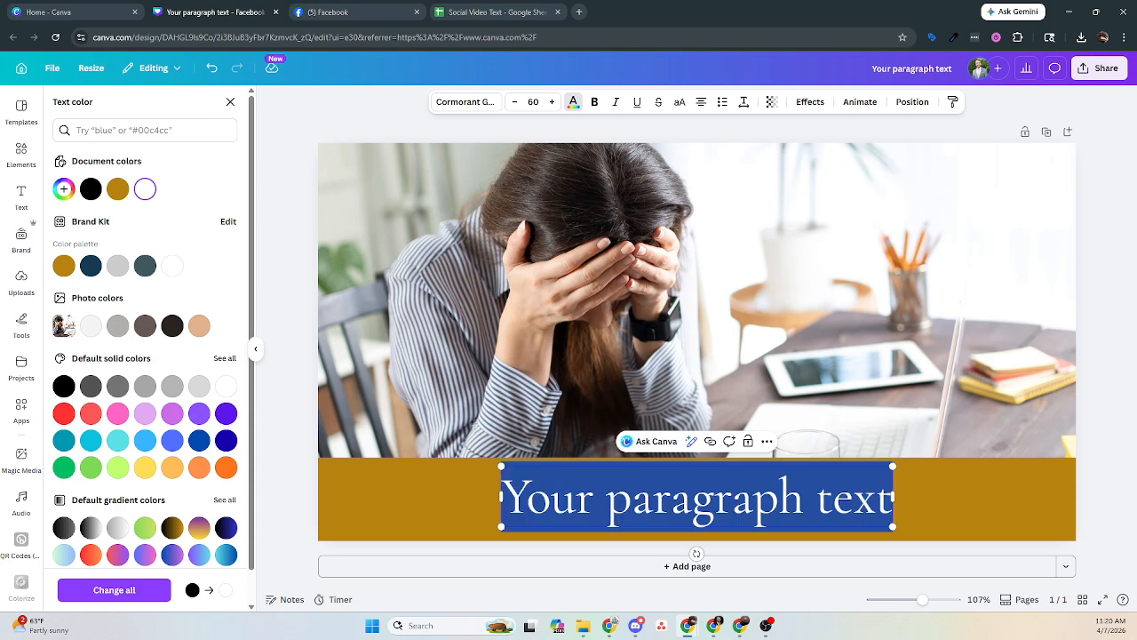
pyautogui.write('N')
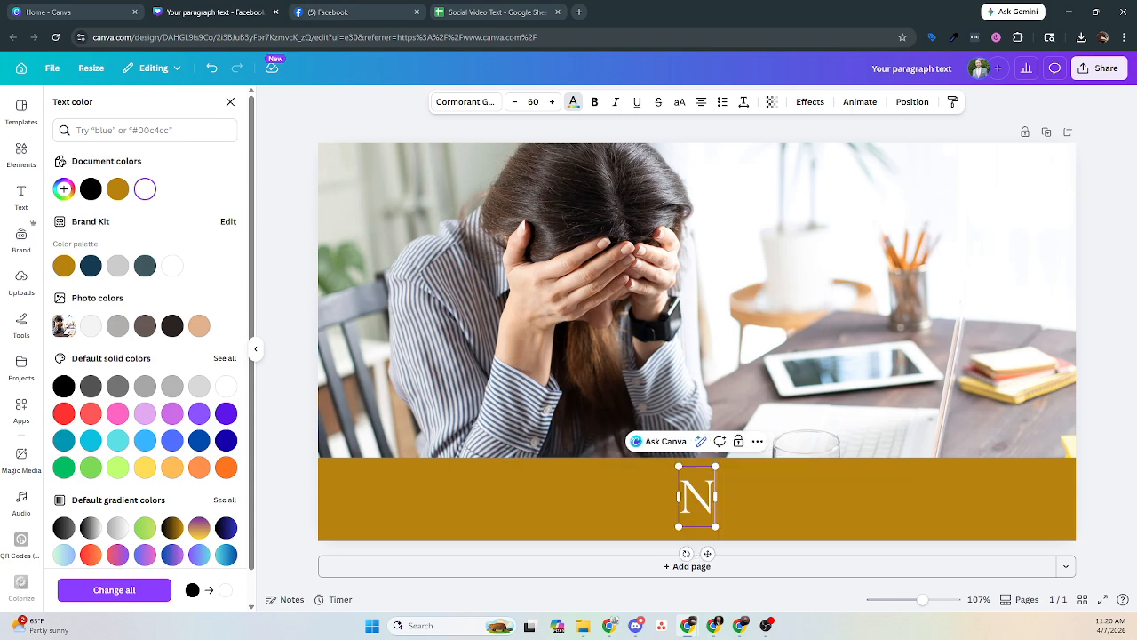
pyautogui.write('o Time')
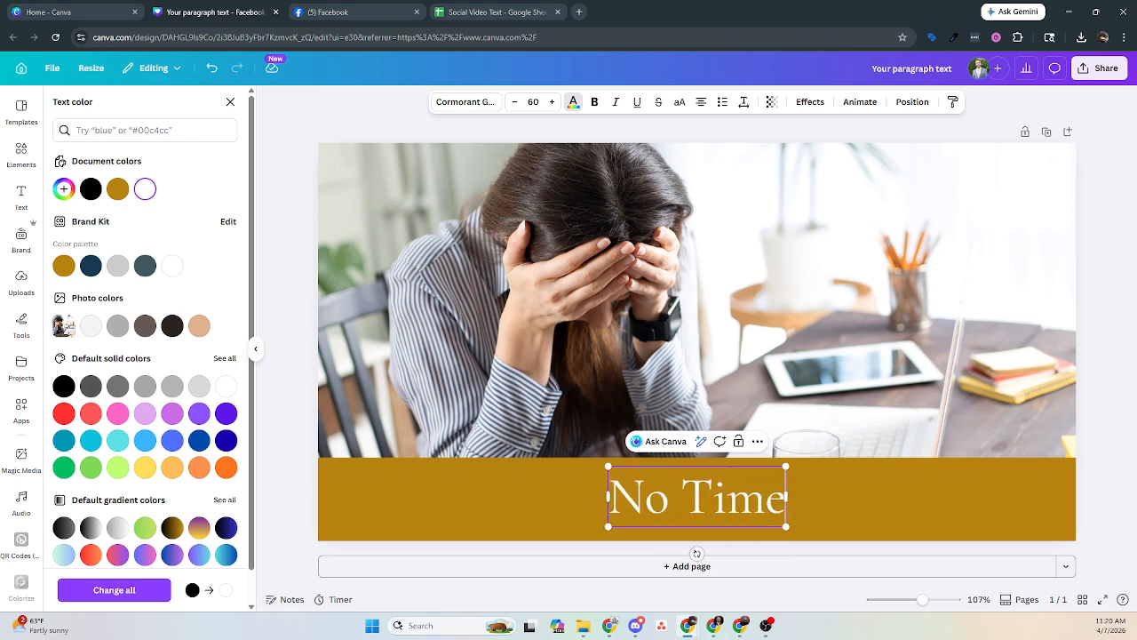
pyautogui.write(' For Outreach?')
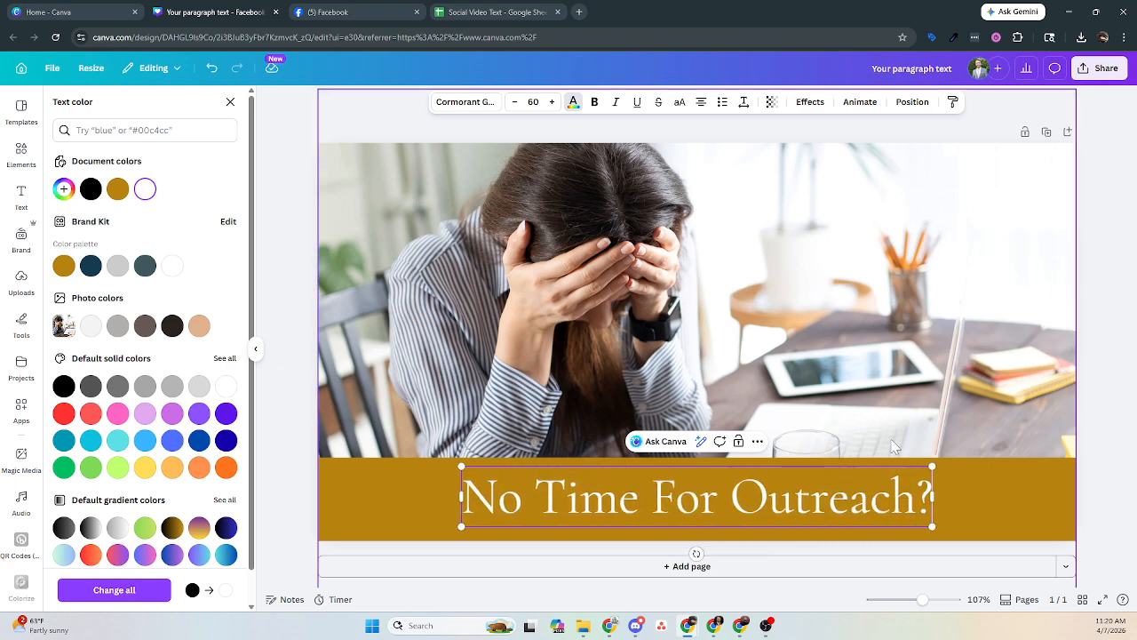
pyautogui.press('Escape')
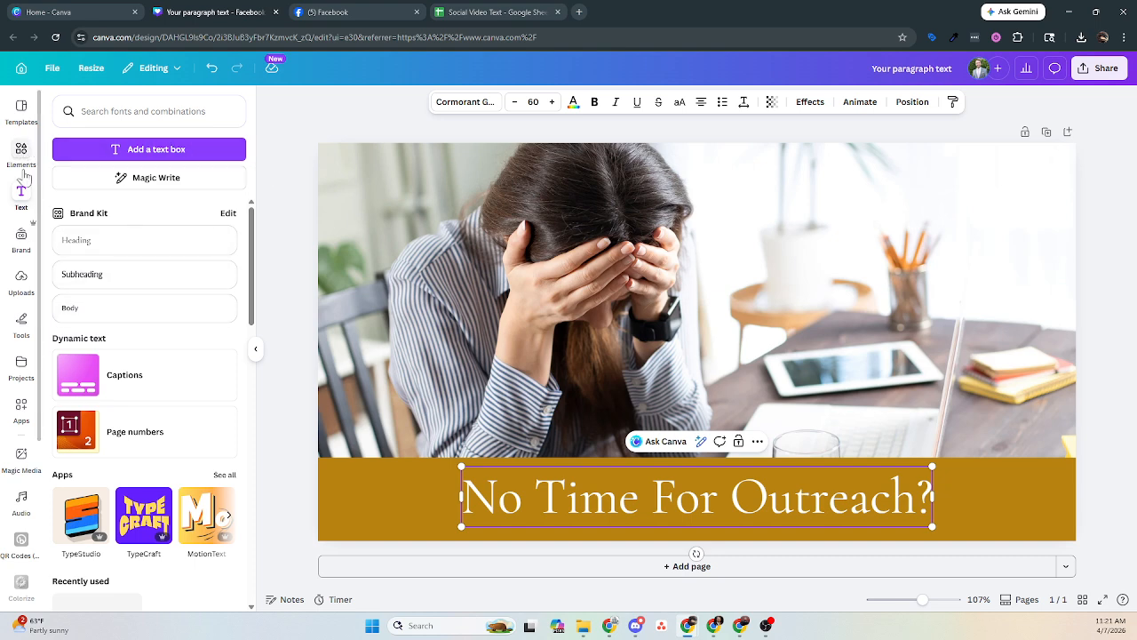
# Insert the square Wellerman Digital Marketing ship logo from the Brand Kit and remove its background.
pyautogui.click(21, 241)
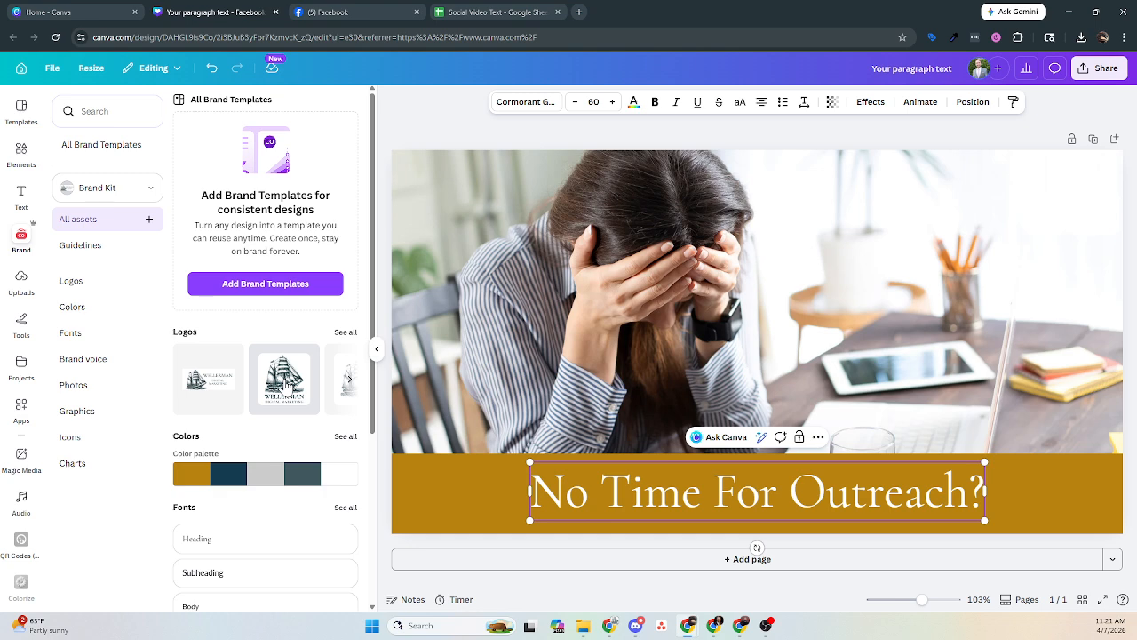
pyautogui.click(284, 379)
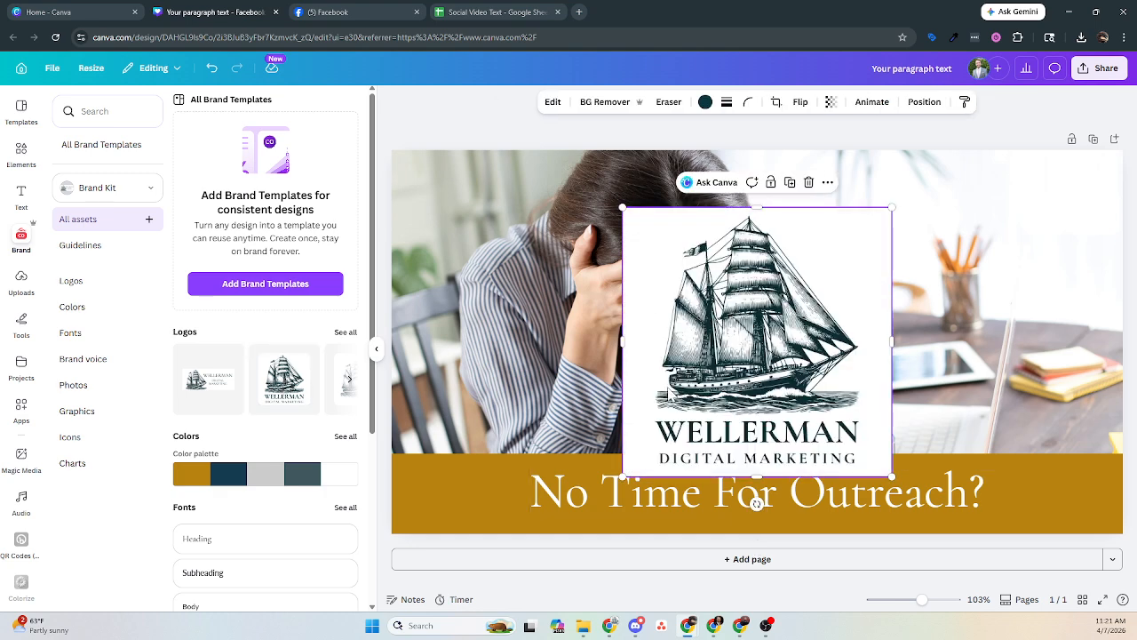
pyautogui.moveTo(684, 412); pyautogui.dragTo(739, 365)
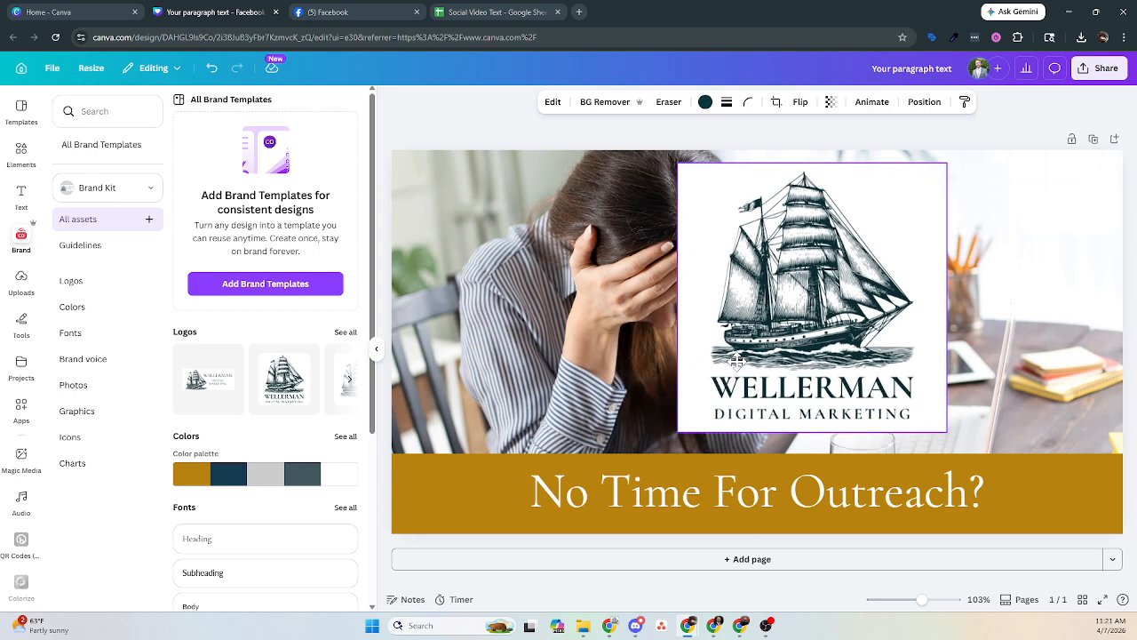
pyautogui.click(602, 104)
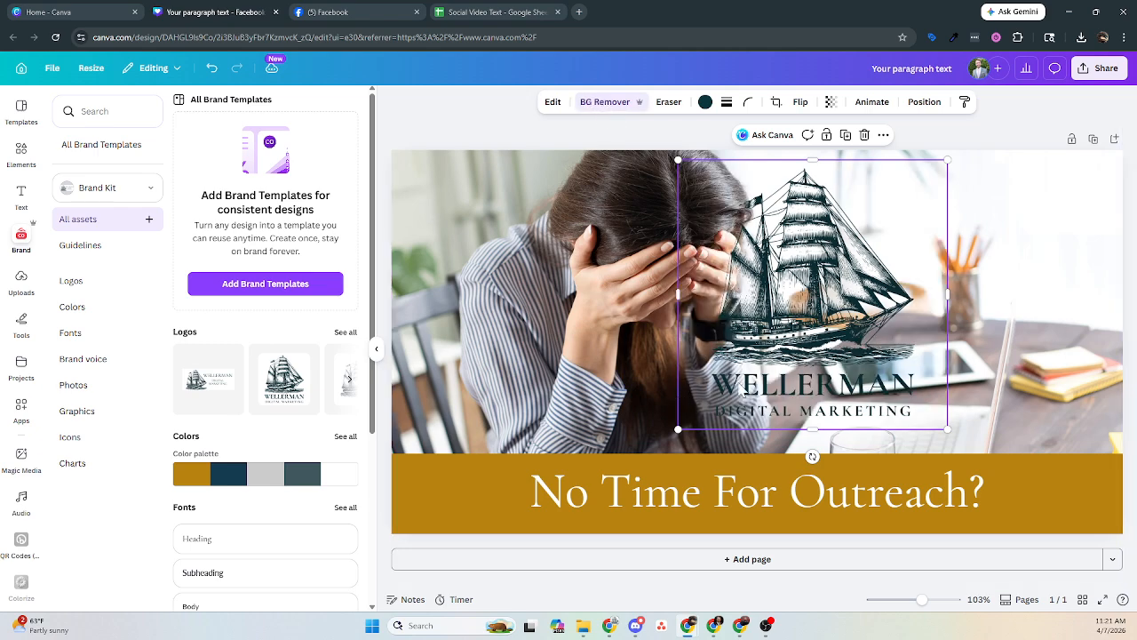
# Shrink the Wellerman logo and place it in the page's upper-right corner above the pencil holder.
pyautogui.moveTo(677, 430); pyautogui.dragTo(773, 330)
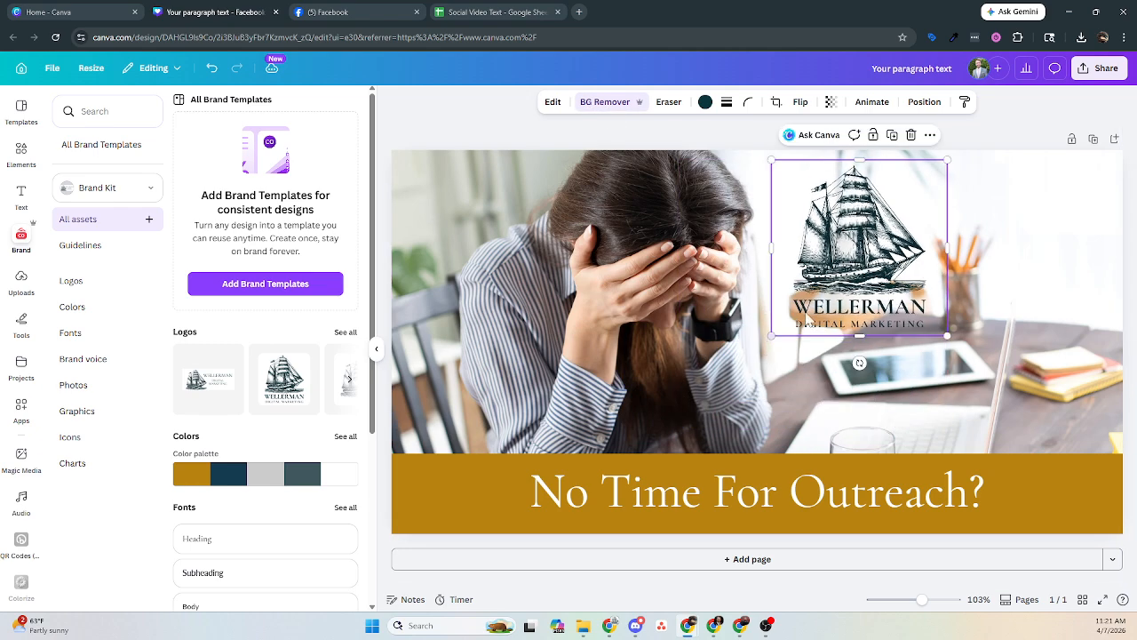
pyautogui.moveTo(851, 242); pyautogui.dragTo(1011, 233)
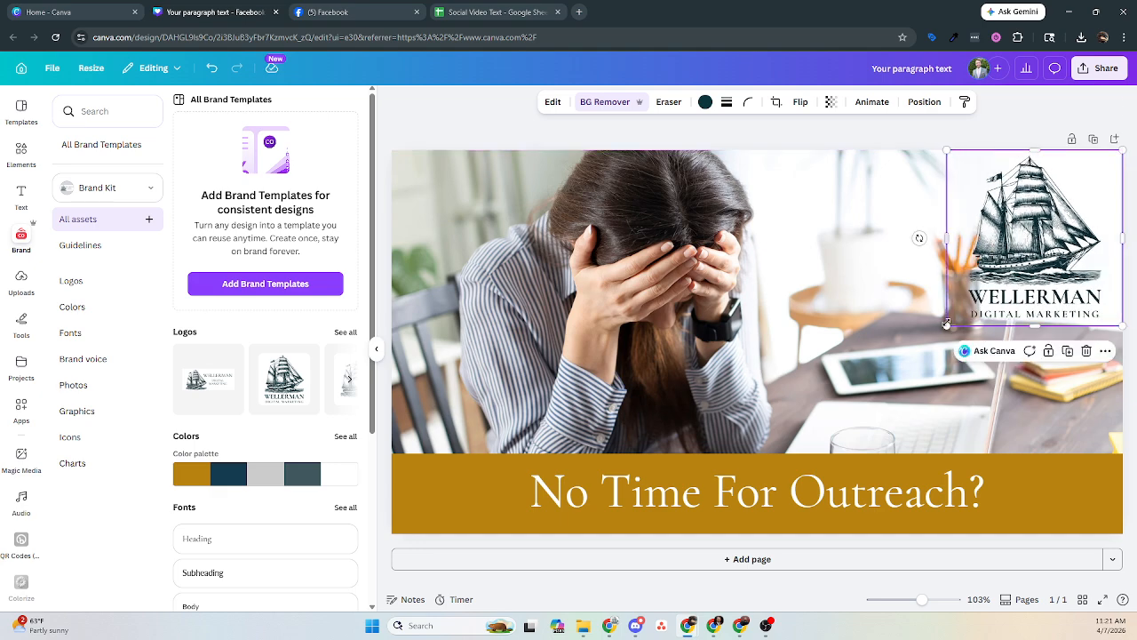
pyautogui.moveTo(947, 327); pyautogui.dragTo(966, 308)
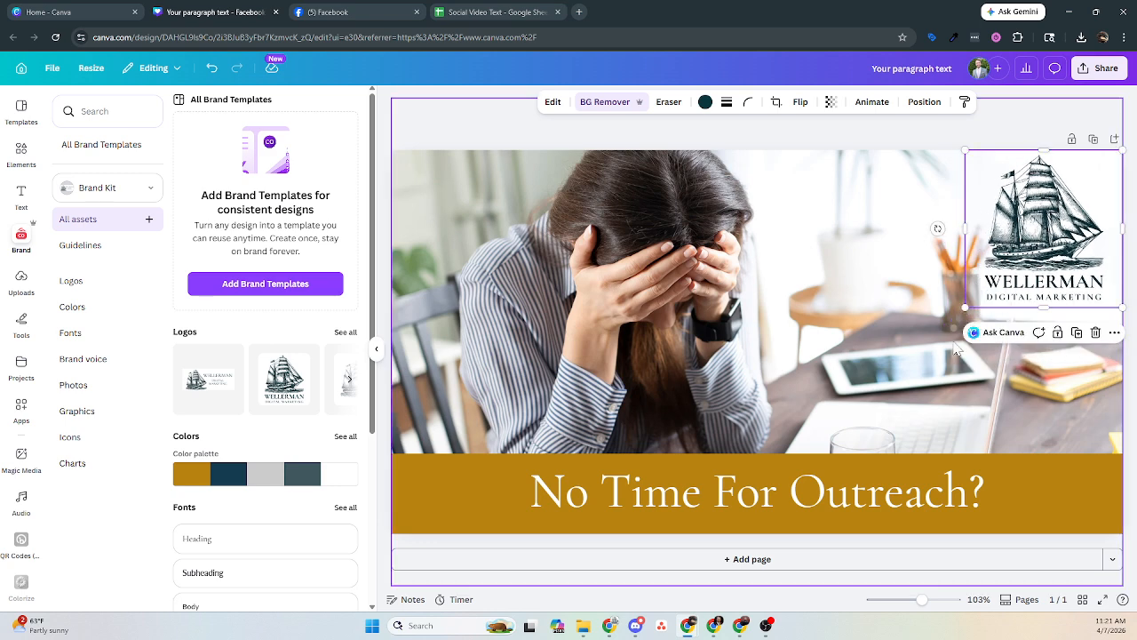
pyautogui.click(931, 127)
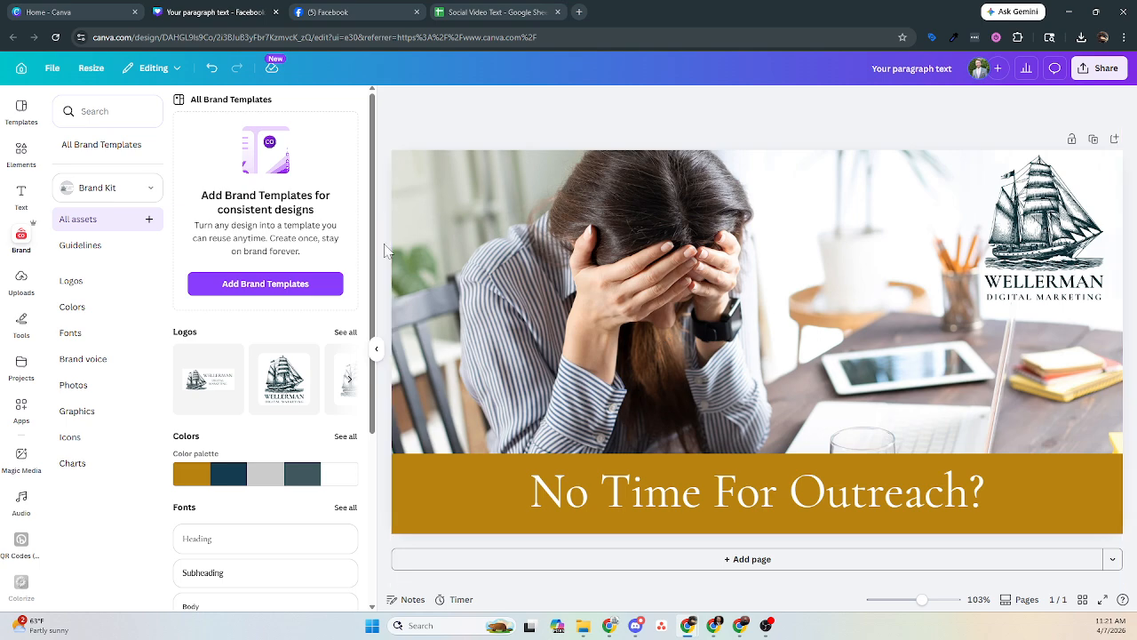
# Duplicate the page and replace the gold band's text on the copy with "Visit us this Sunday".
pyautogui.click(377, 349)
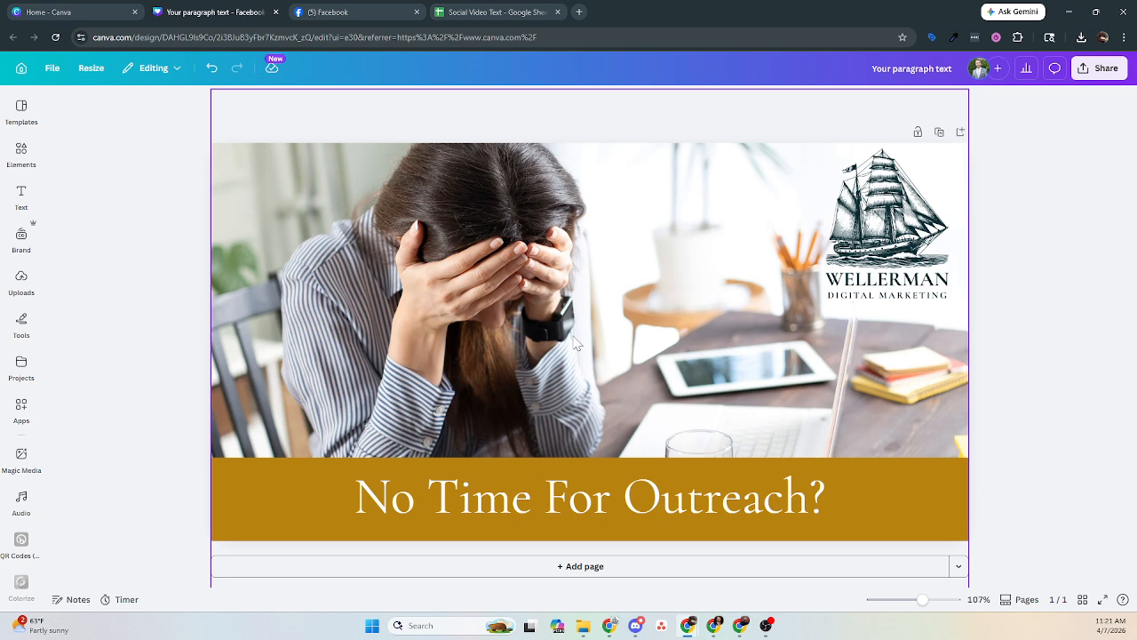
pyautogui.click(939, 133)
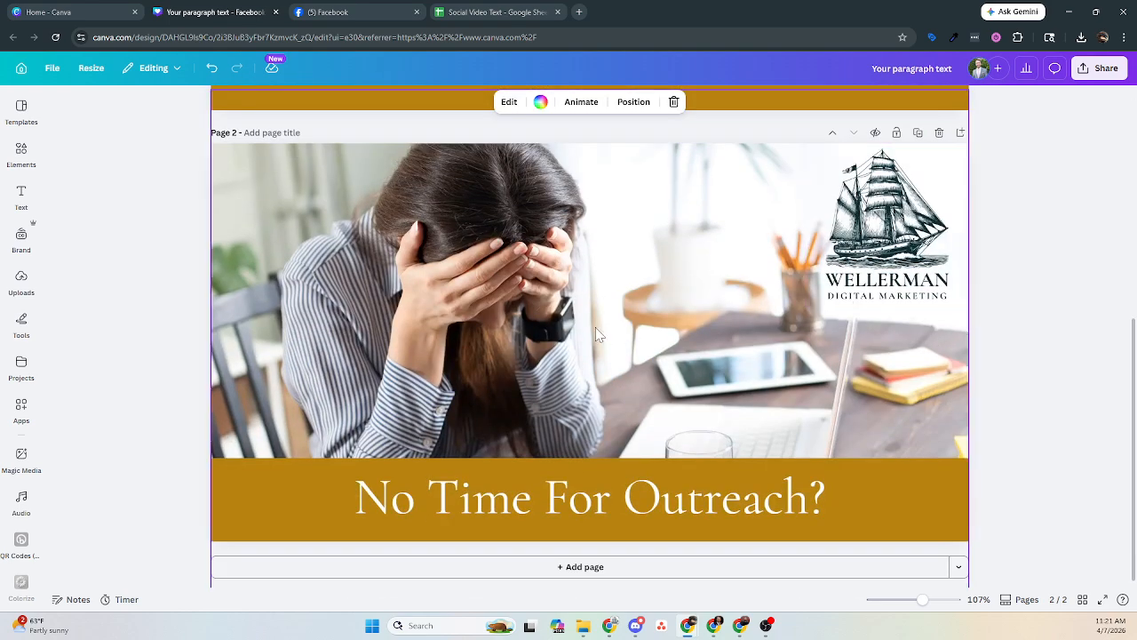
pyautogui.click(607, 506)
pyautogui.click(607, 506)
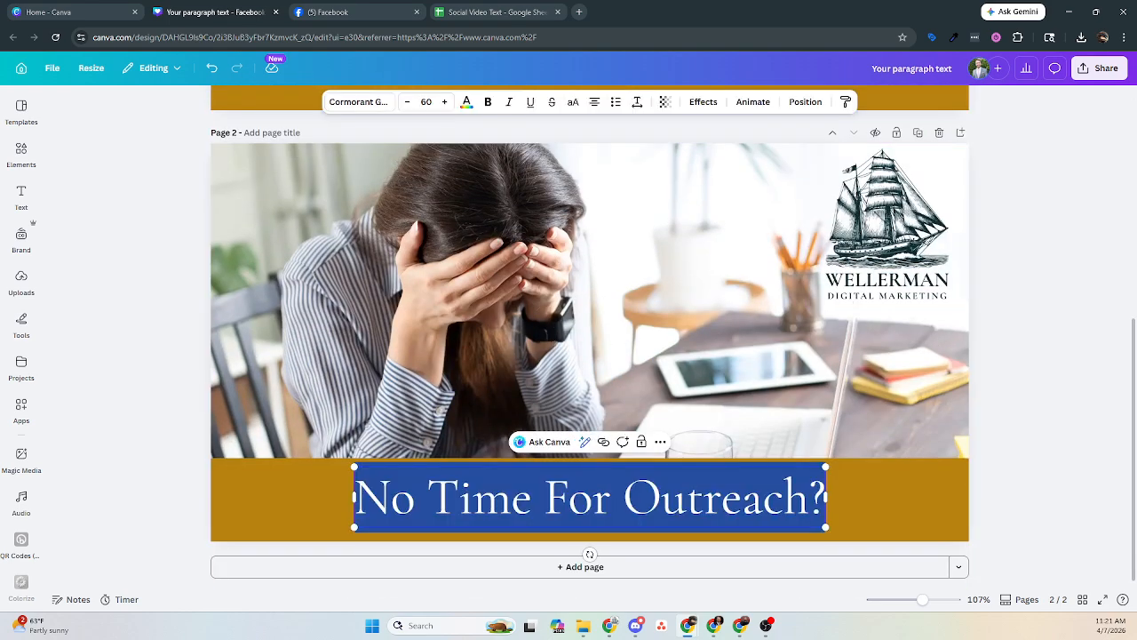
pyautogui.write('Visit')
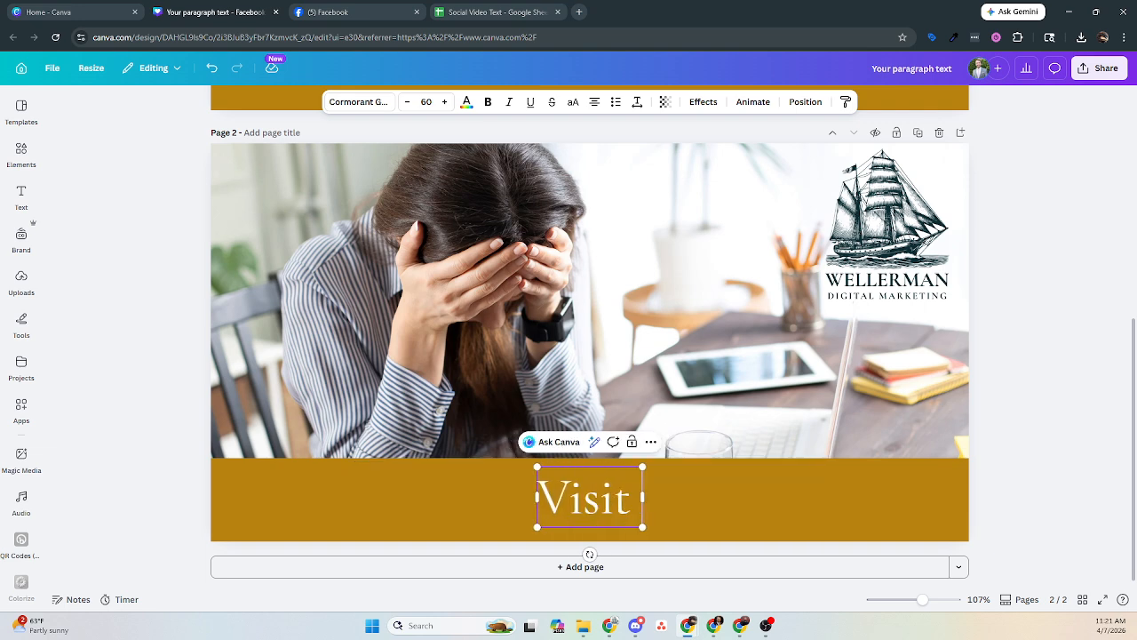
pyautogui.write(' us this S')
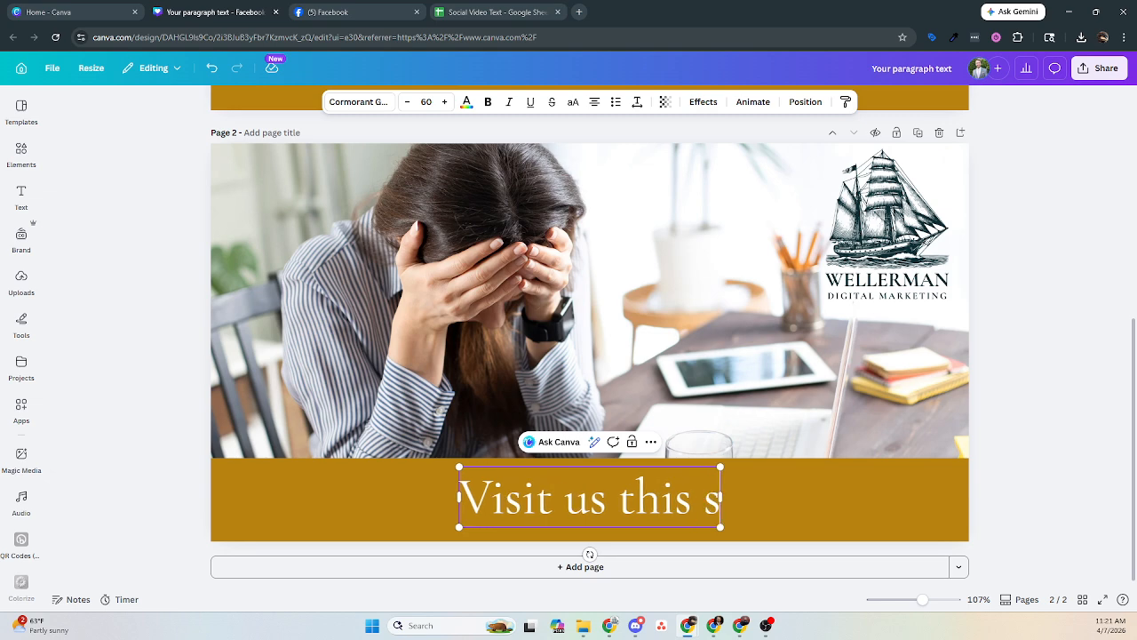
pyautogui.write('unday')
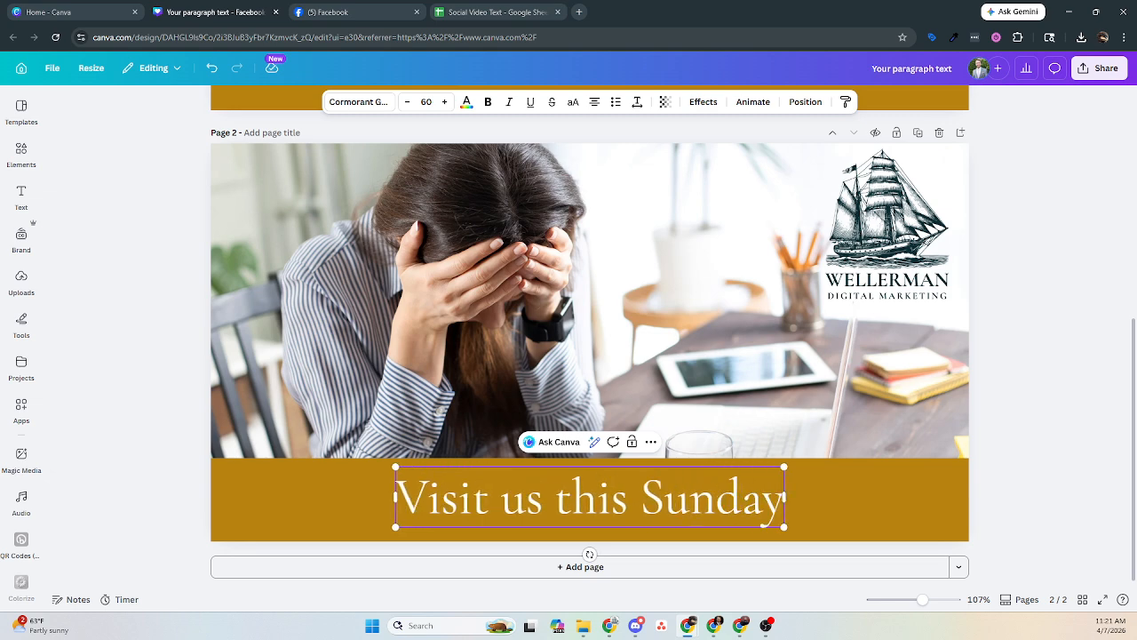
pyautogui.click(1024, 426)
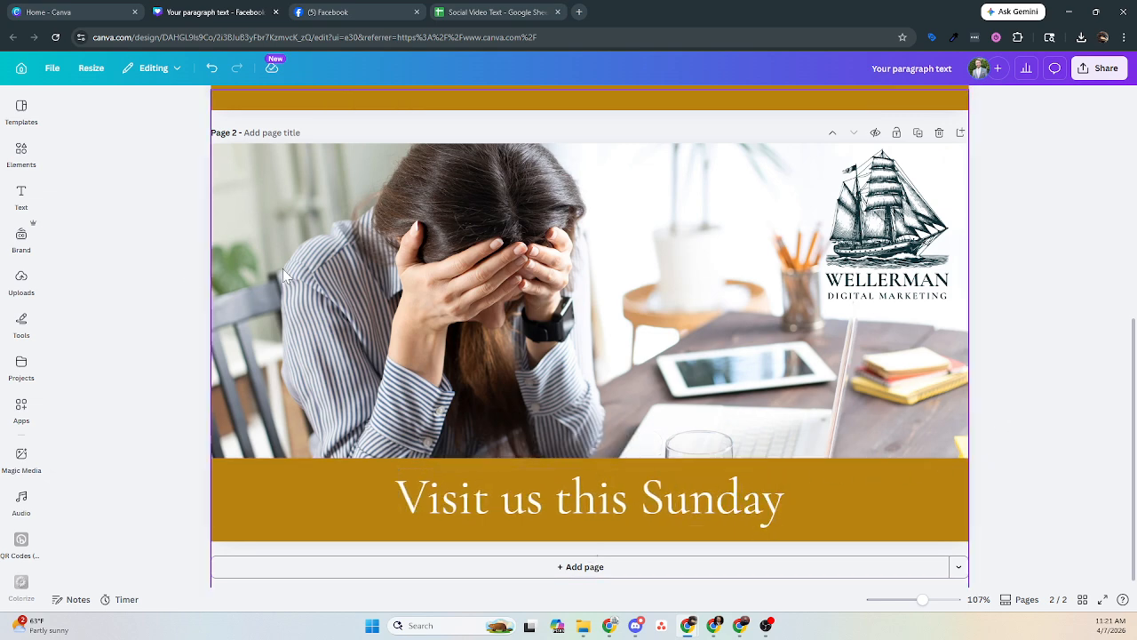
# Delete the photo of the woman from page 2 and search the stock photos for "Sanctuary".
pyautogui.click(418, 270)
pyautogui.press('Delete')
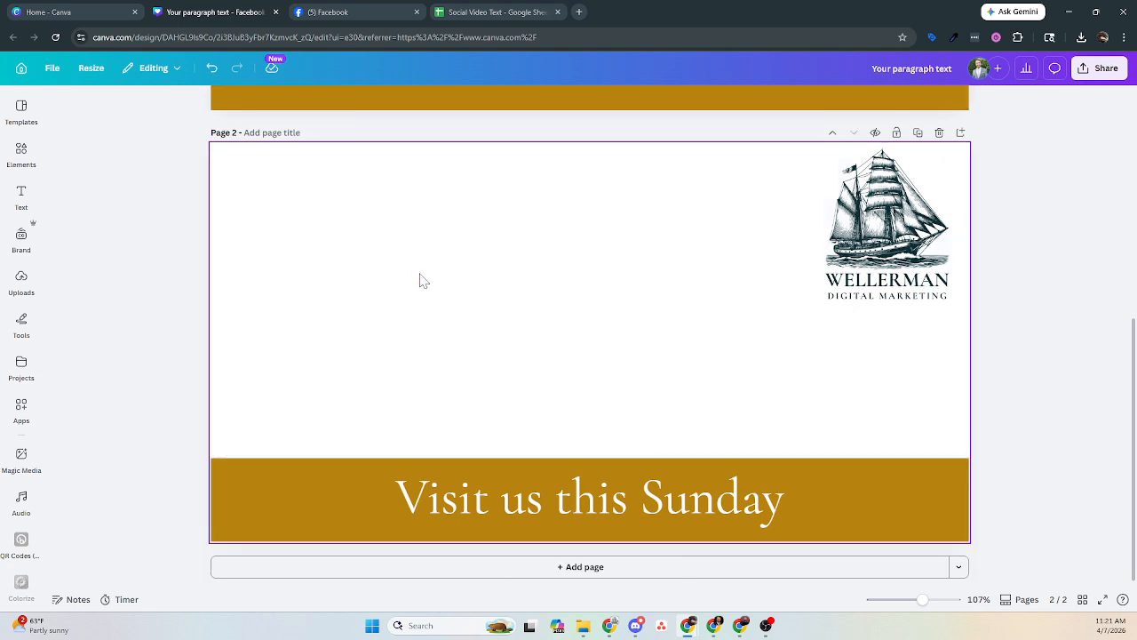
pyautogui.click(21, 153)
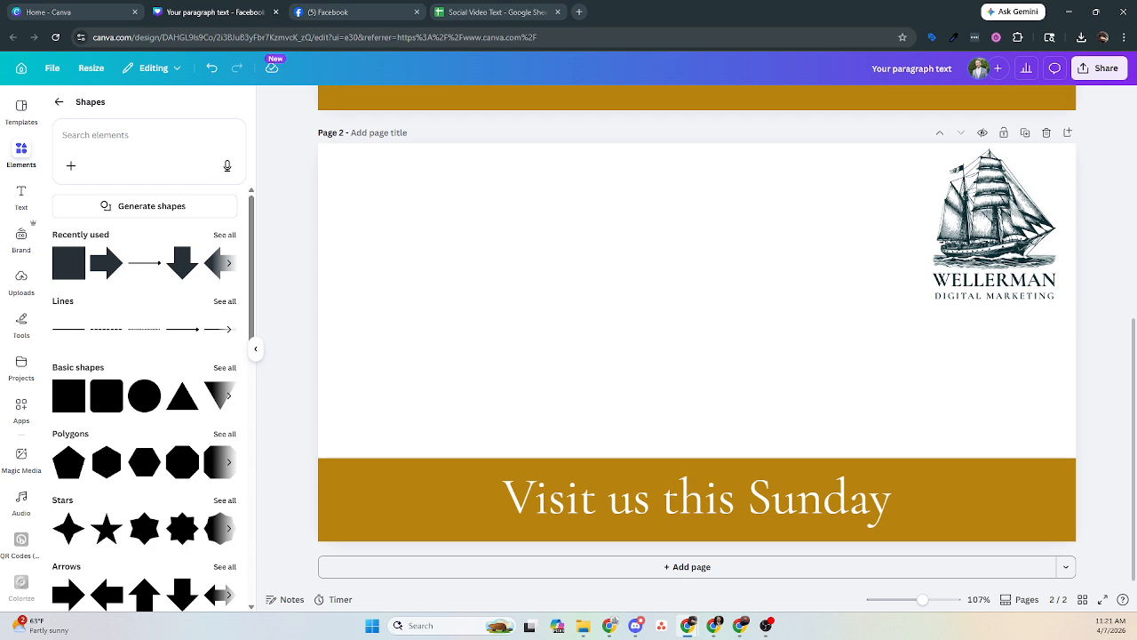
pyautogui.click(59, 102)
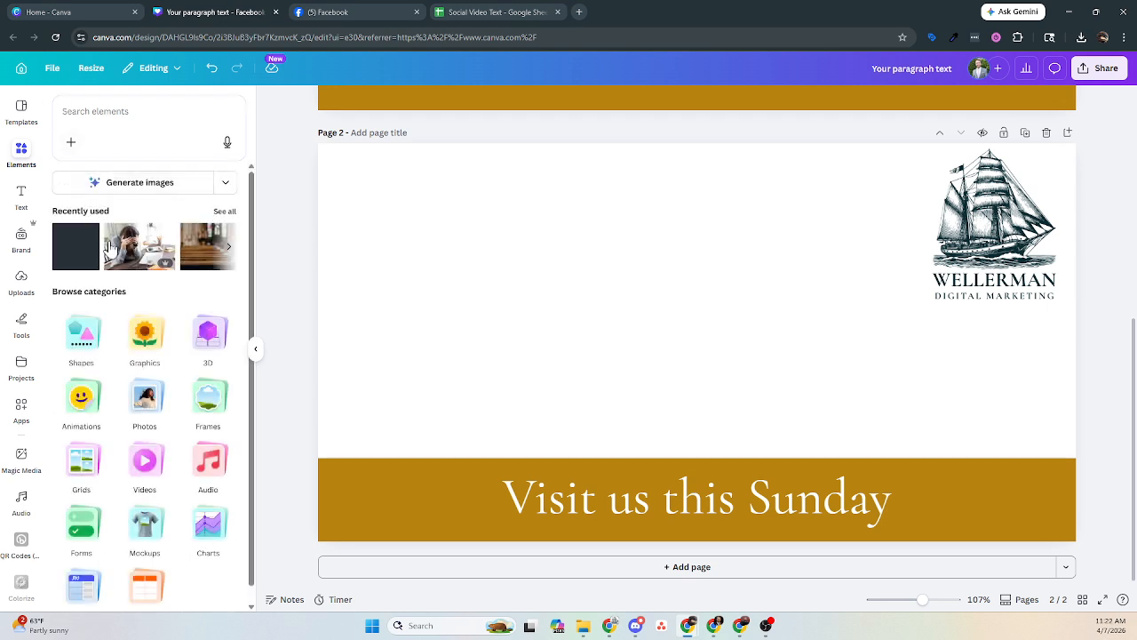
pyautogui.click(137, 406)
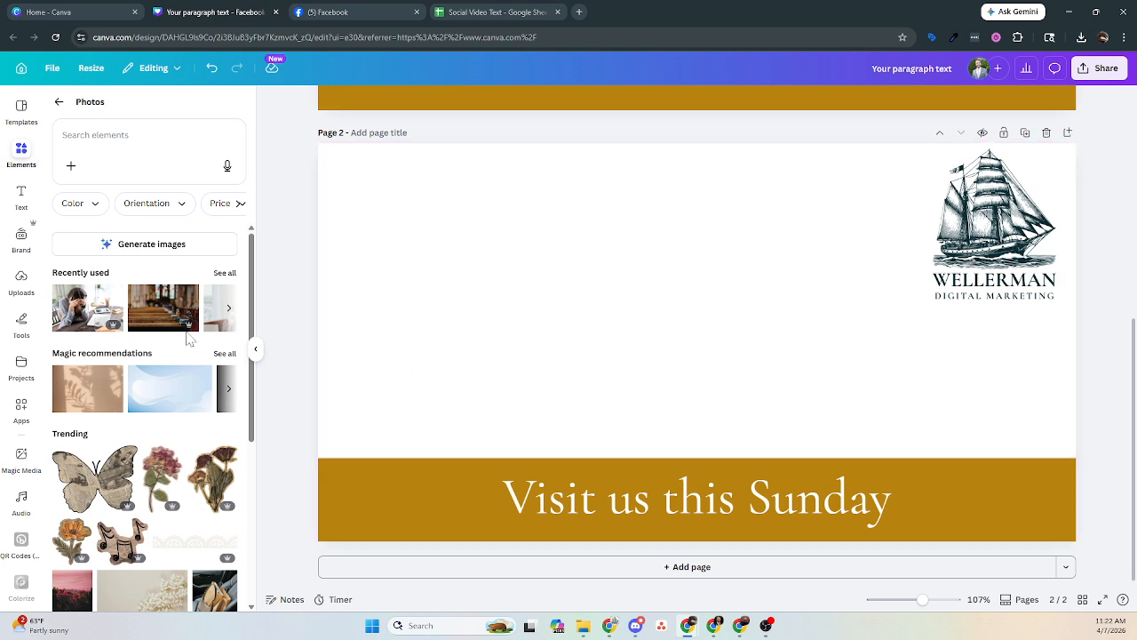
pyautogui.click(115, 136)
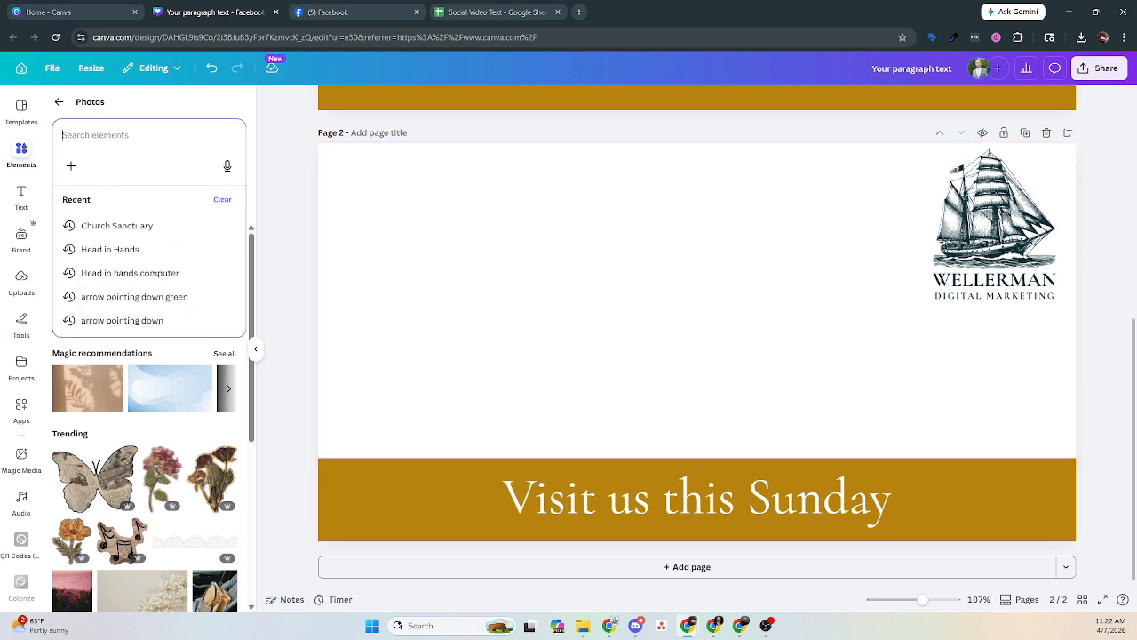
pyautogui.write('Sanctuary')
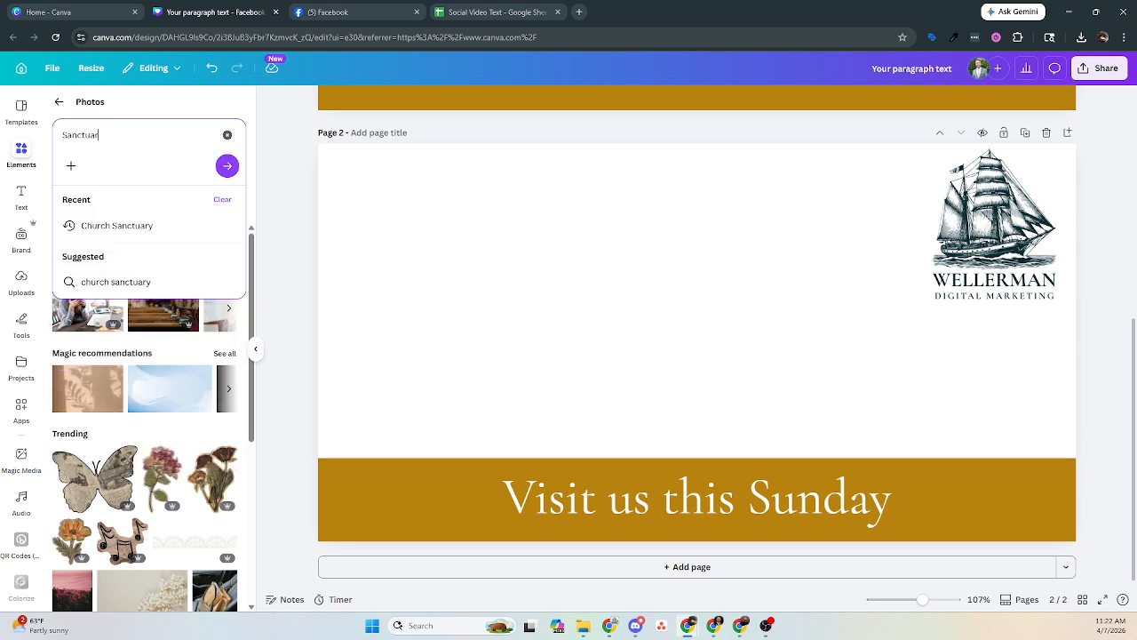
pyautogui.press('Return')
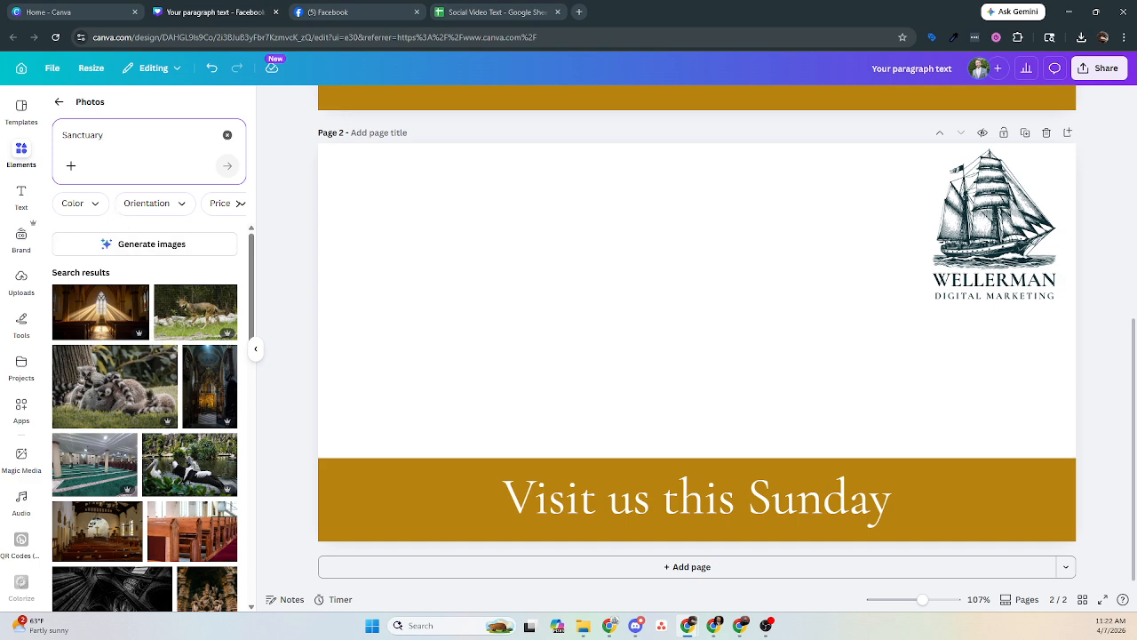
# Refine the photo search to "Church Sanctuary".
pyautogui.click(63, 135)
pyautogui.write('Ch')
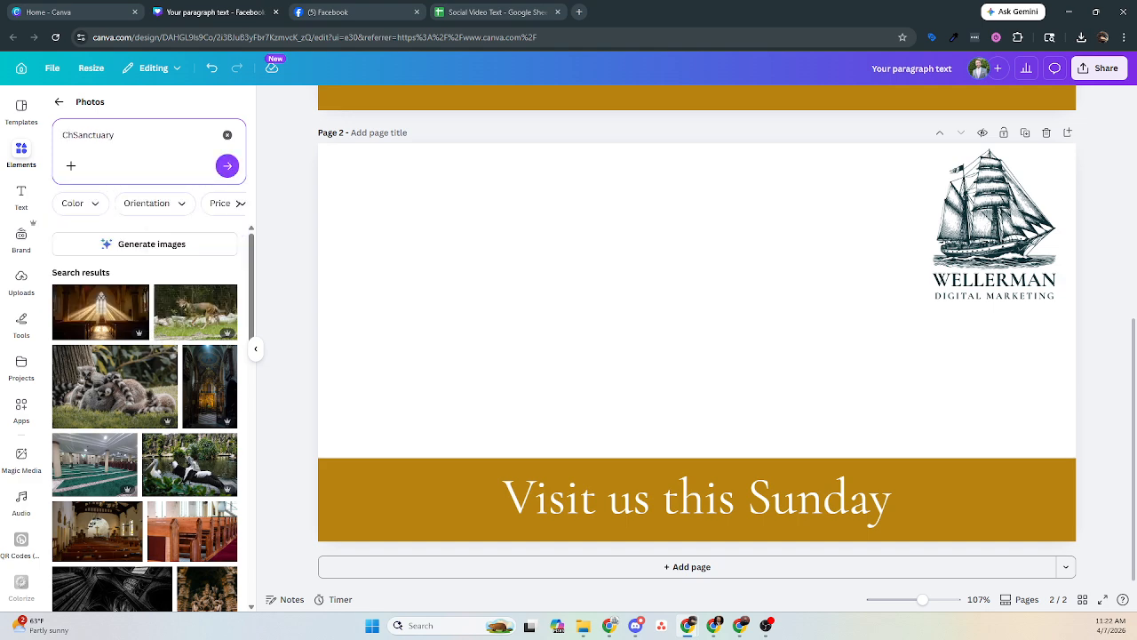
pyautogui.write('urch')
pyautogui.press('Return')
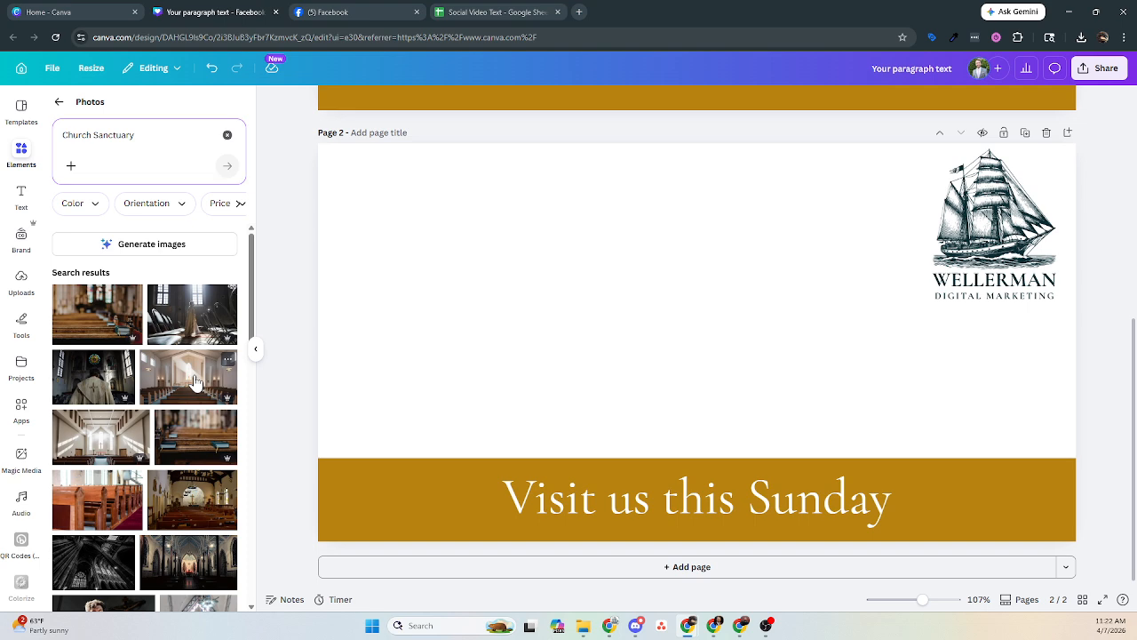
# Insert the bright church interior photo with pews and a tall central window, and enlarge it to cover page 2.
pyautogui.click(196, 382)
pyautogui.moveTo(548, 291); pyautogui.dragTo(437, 247)
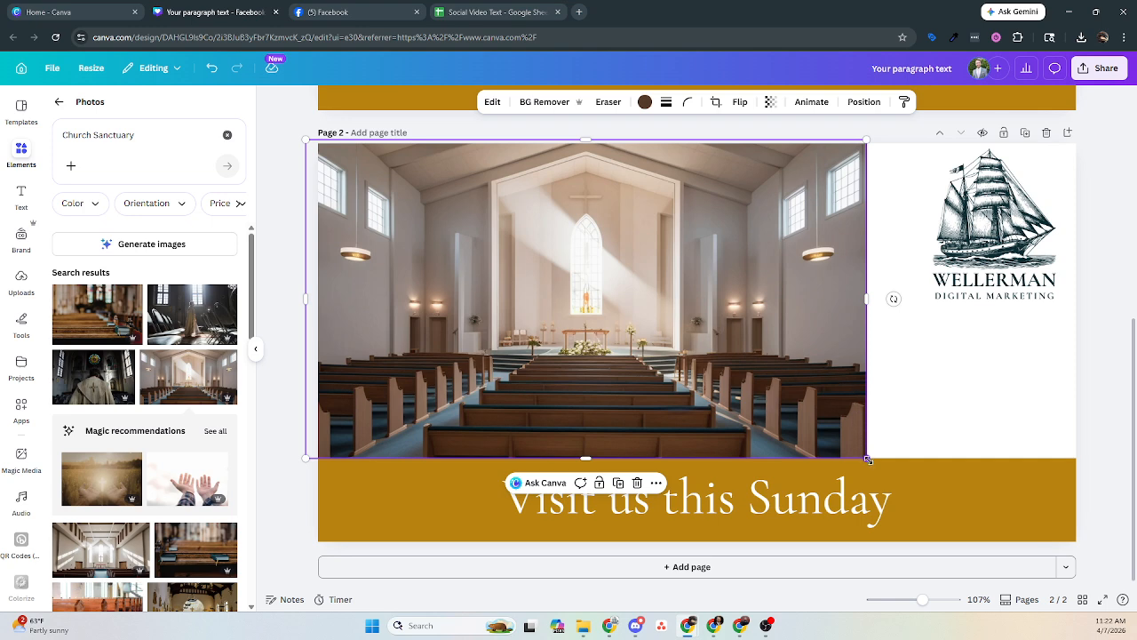
pyautogui.moveTo(868, 459); pyautogui.dragTo(1080, 579)
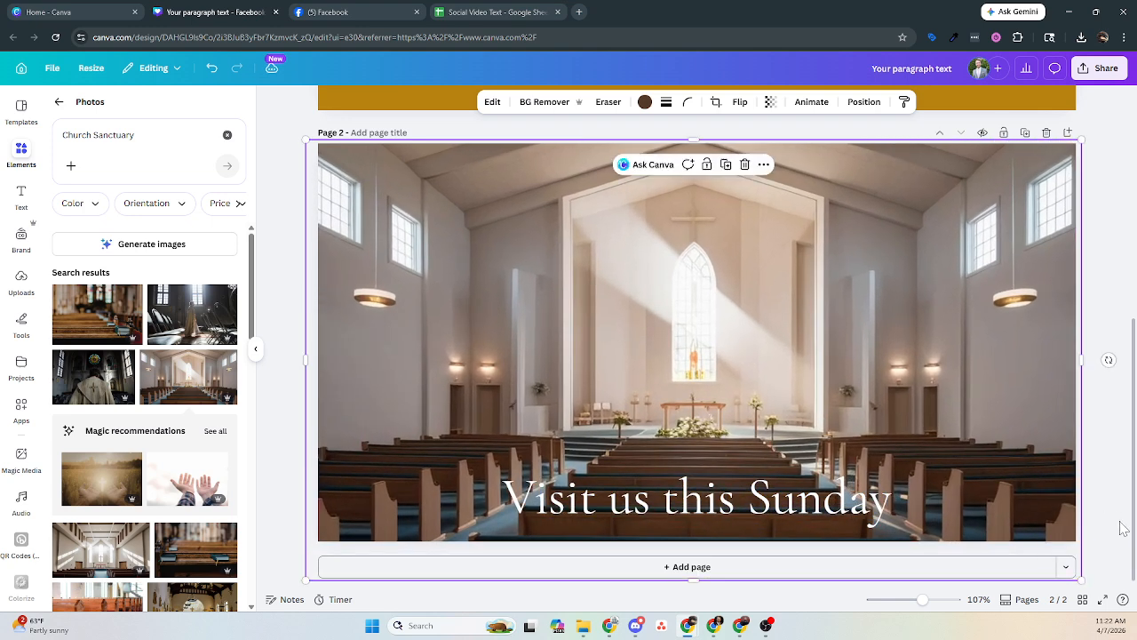
# Send the church photo to the back, behind the gold band and the logo.
pyautogui.rightClick(1026, 427)
pyautogui.moveTo(972, 384)
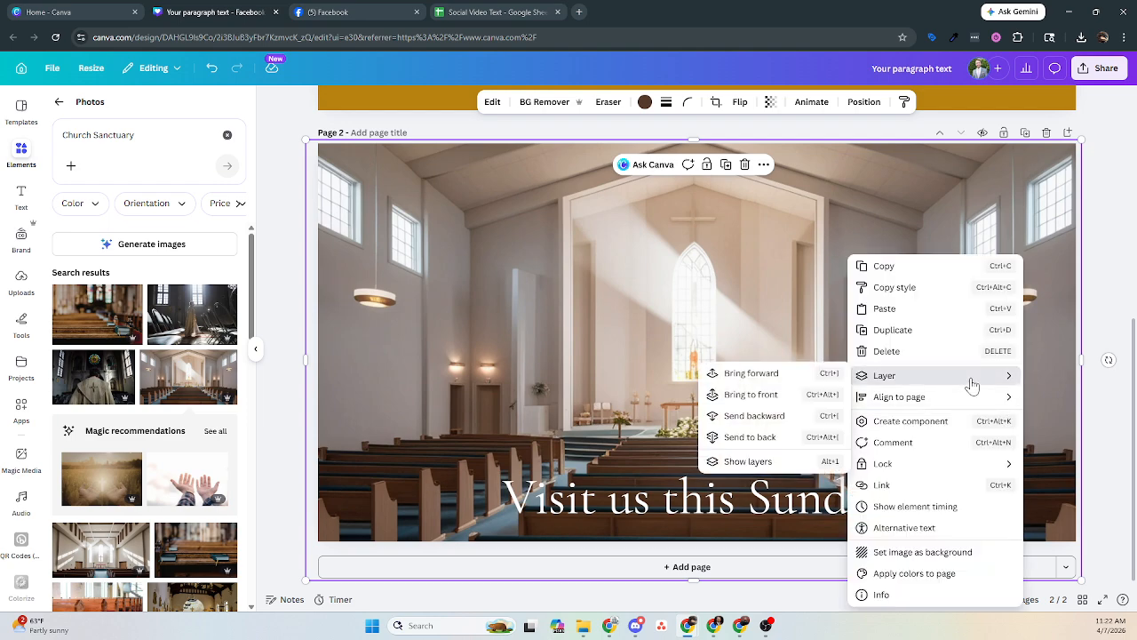
pyautogui.click(766, 438)
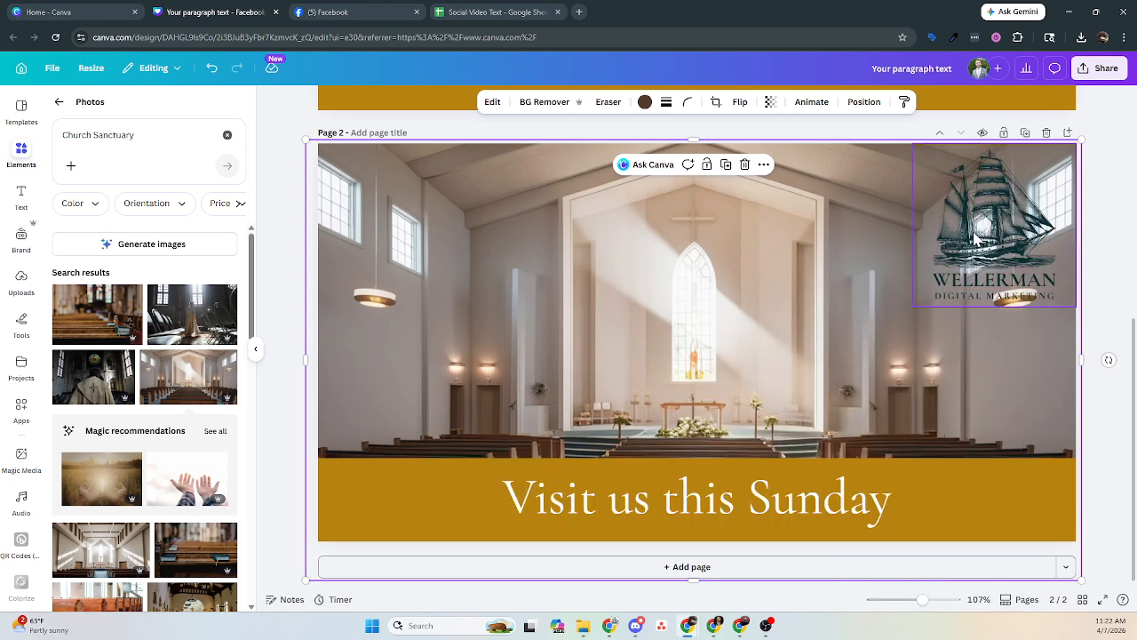
# Shrink the Wellerman logo on page 2 to the gold band's height and place it at the band's right end.
pyautogui.moveTo(975, 238); pyautogui.dragTo(990, 397)
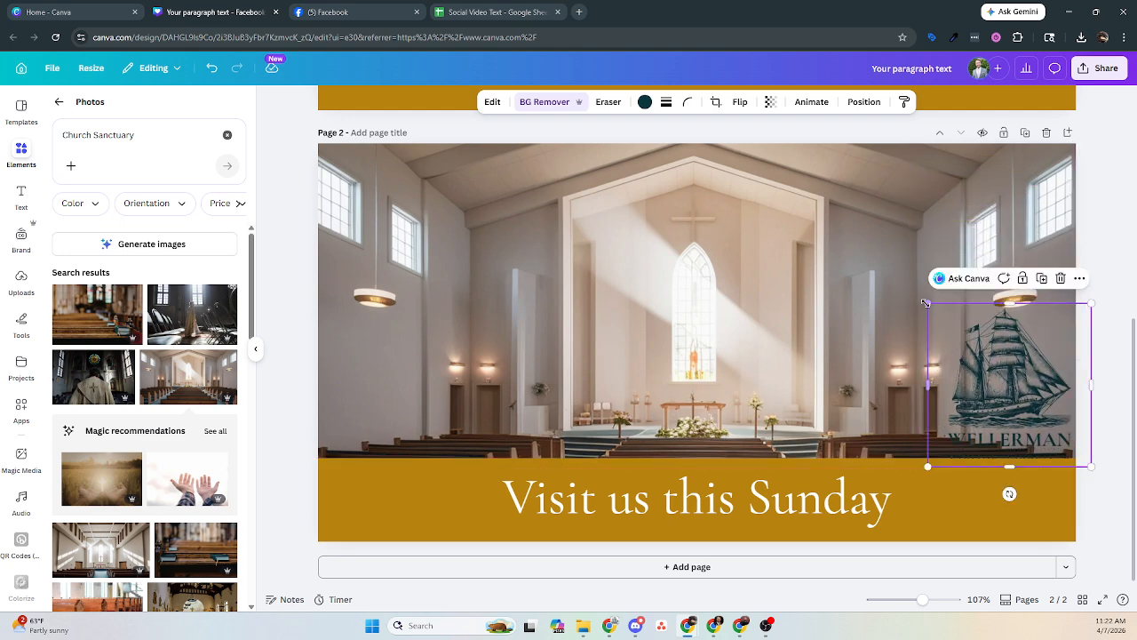
pyautogui.moveTo(925, 303); pyautogui.dragTo(992, 365)
pyautogui.moveTo(1028, 403); pyautogui.dragTo(994, 487)
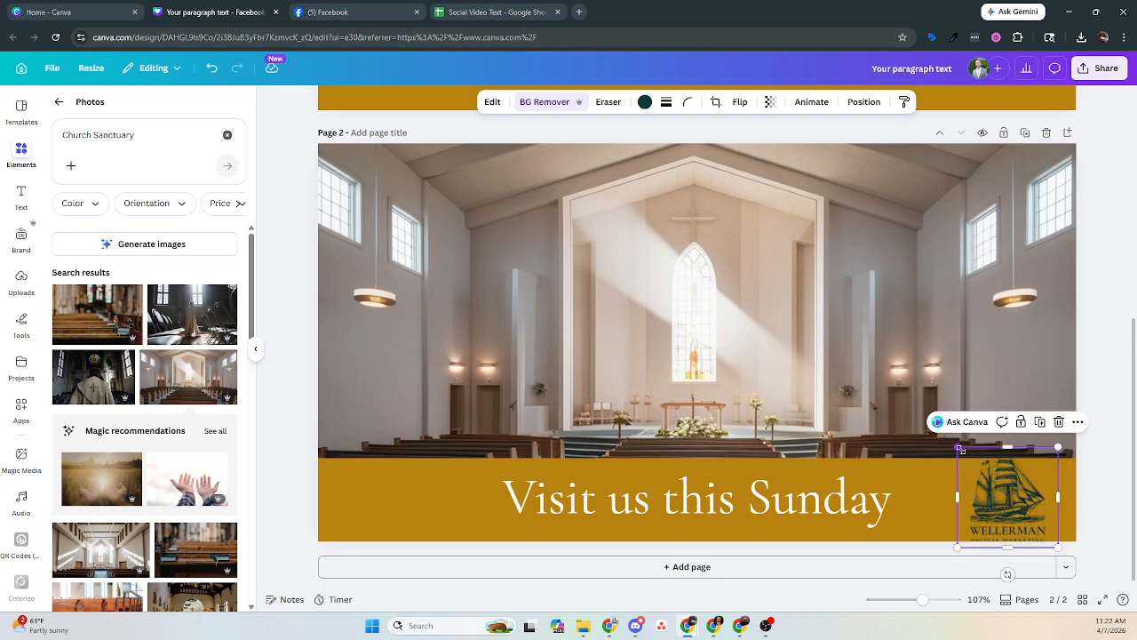
pyautogui.moveTo(960, 448); pyautogui.dragTo(1012, 493)
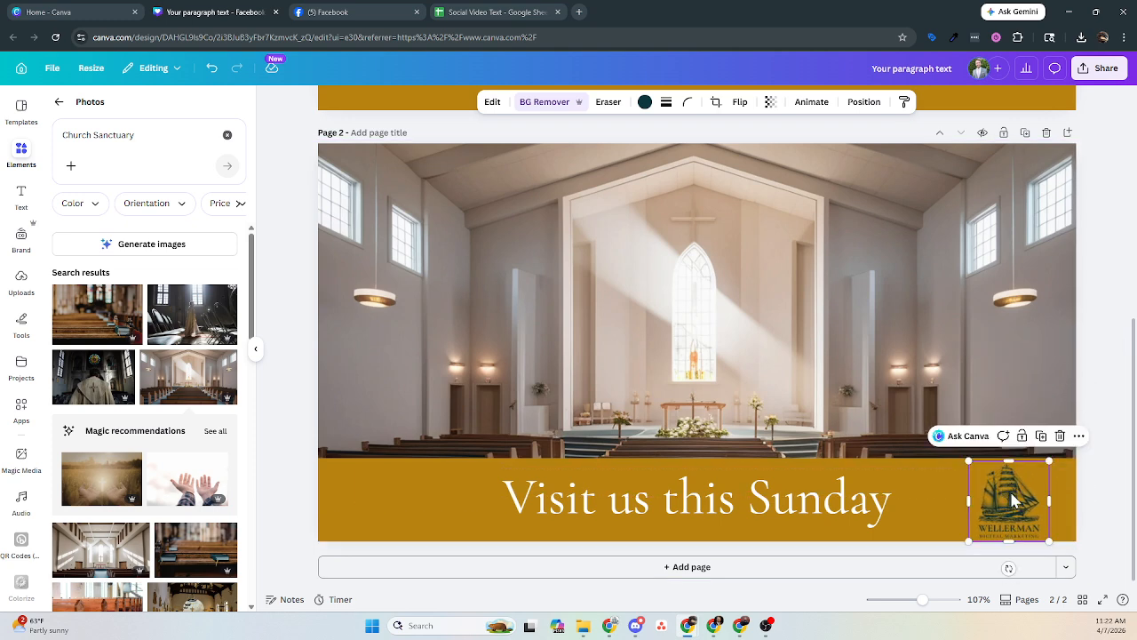
pyautogui.click(1098, 471)
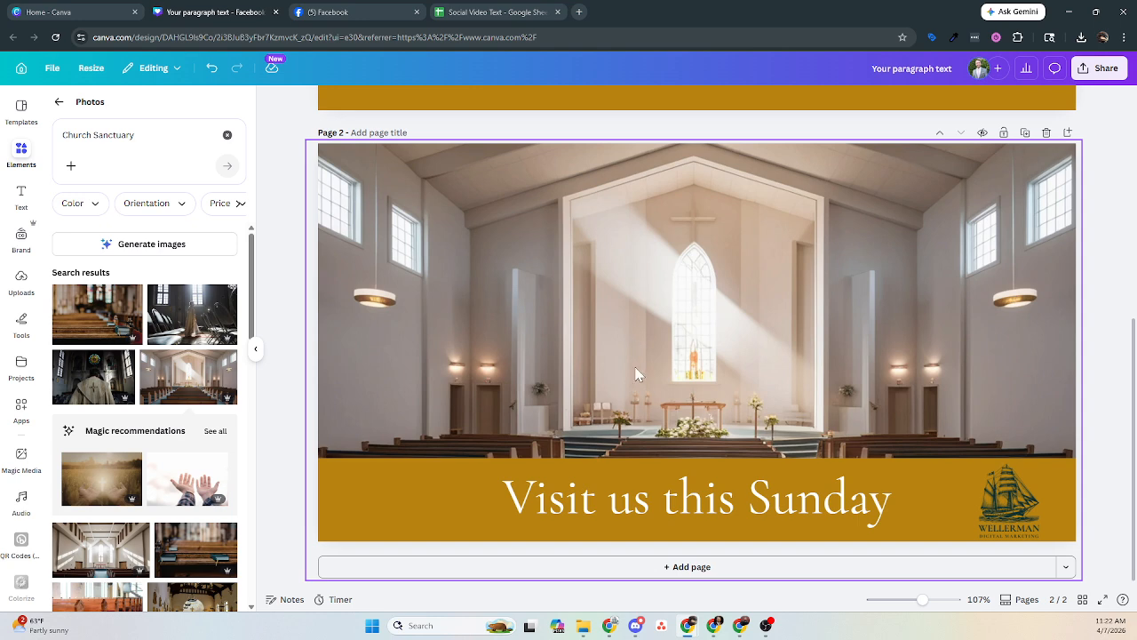
# Title page 1 "4.12.26".
pyautogui.scroll(5, 427, 233)
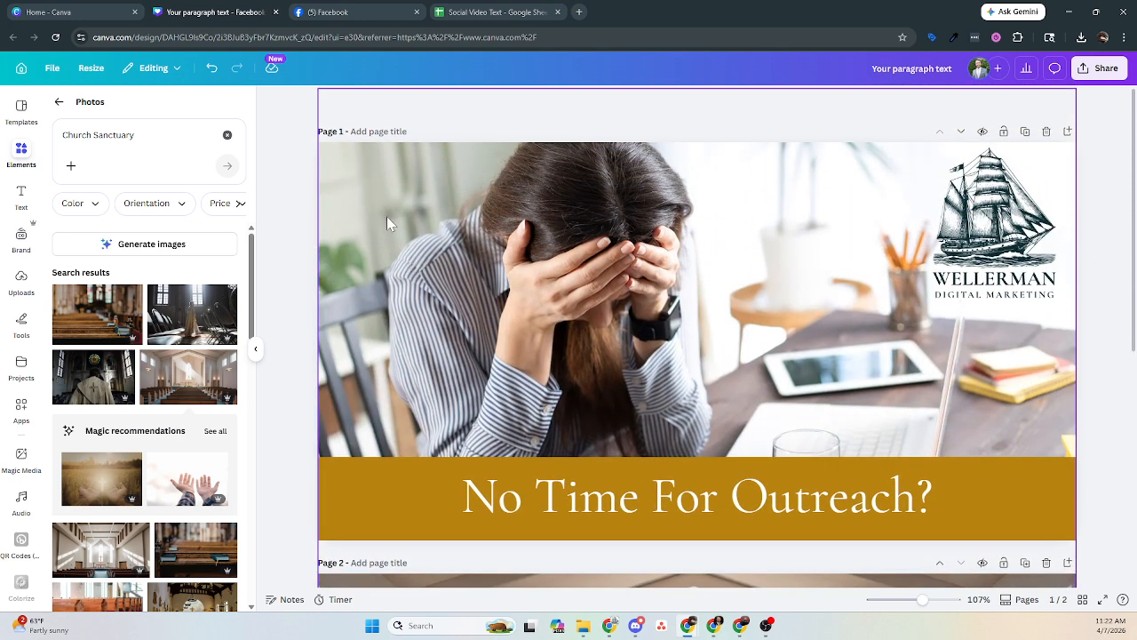
pyautogui.click(372, 134)
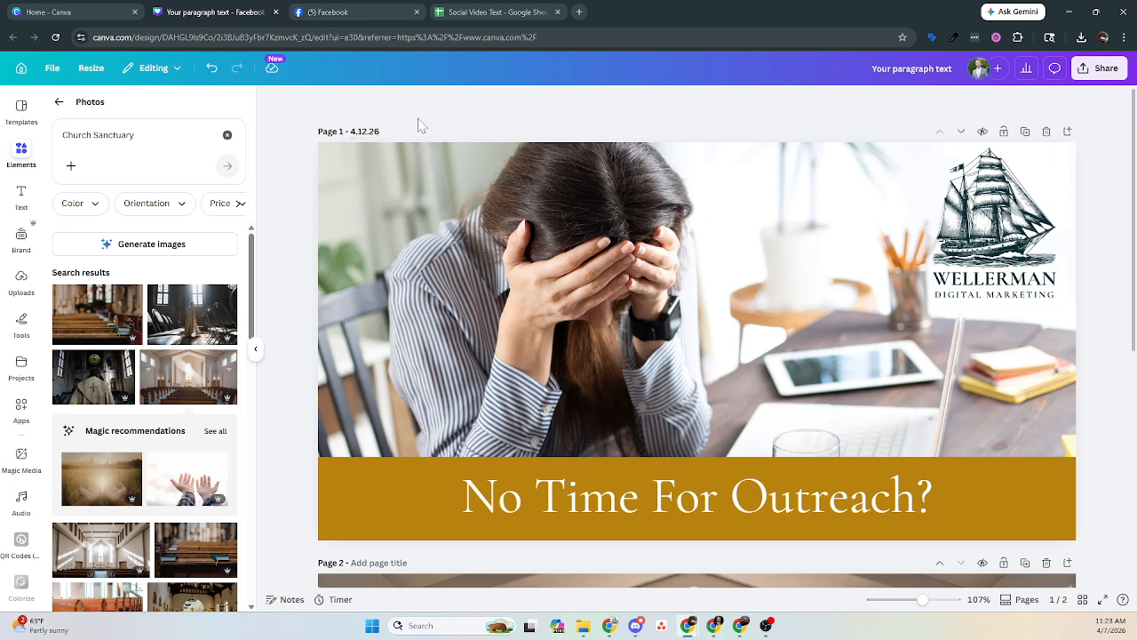
# Check the post's date in the Social Video Text Google Sheet and change page 1's title in Canva to "4.7.26".
pyautogui.click(476, 14)
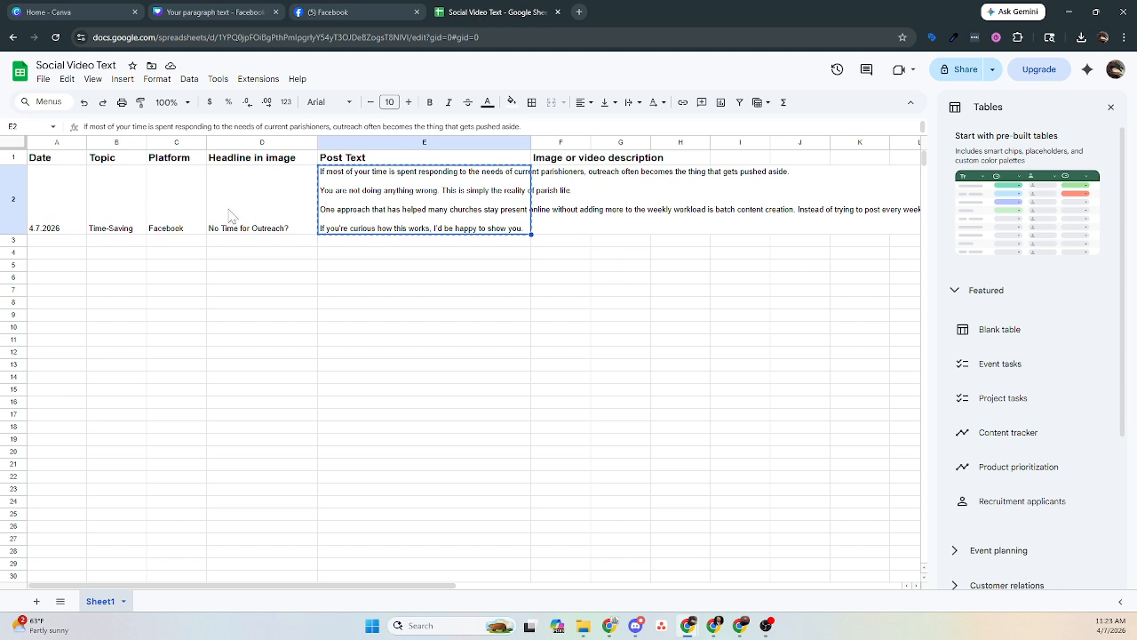
pyautogui.click(58, 225)
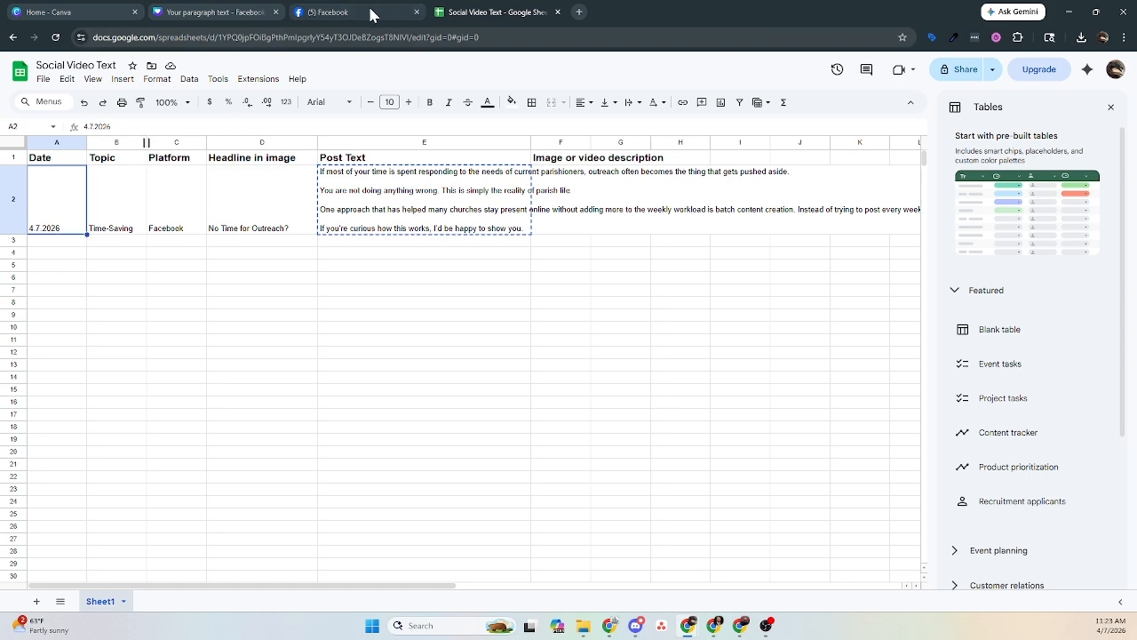
pyautogui.click(238, 14)
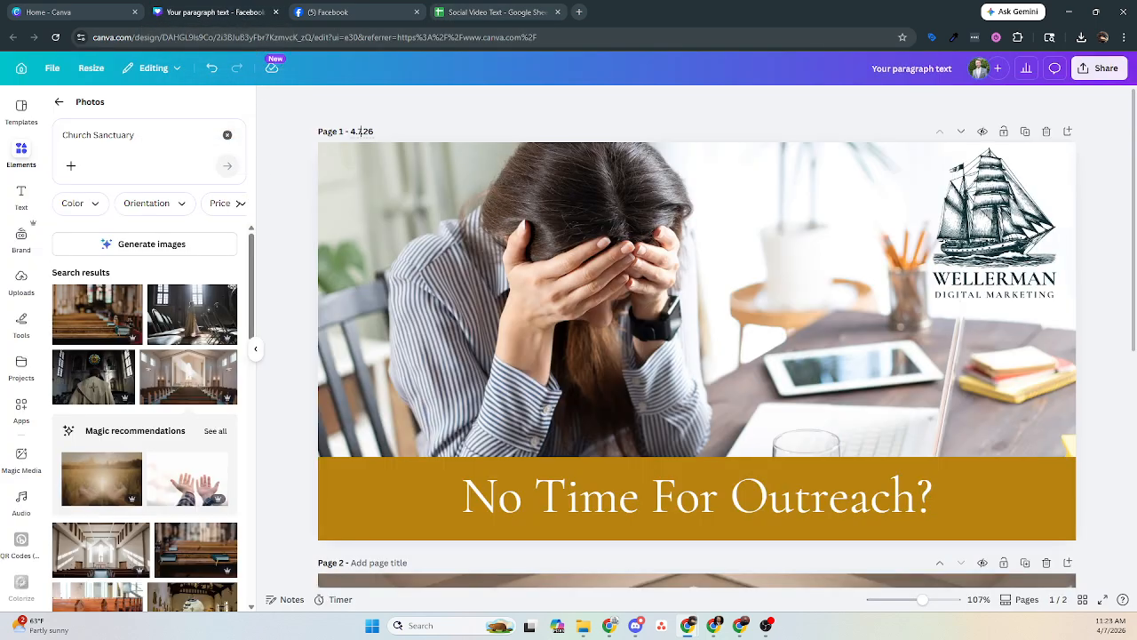
# Review the date entry and the empty row below it in the Social Video Text sheet, and return to Canva.
pyautogui.click(495, 12)
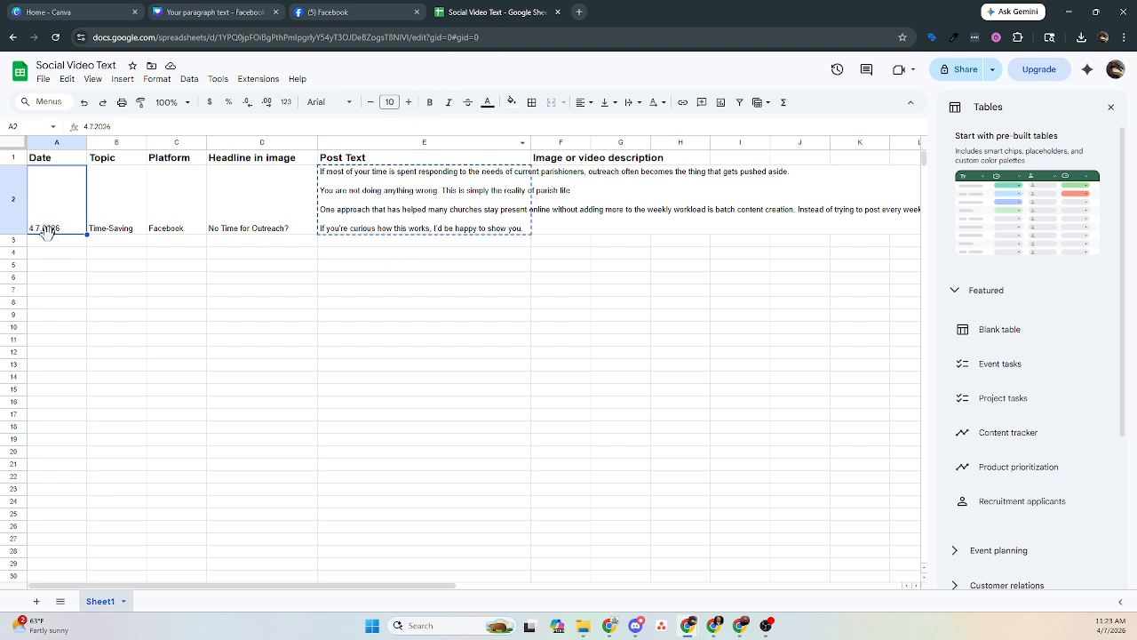
pyautogui.click(81, 241)
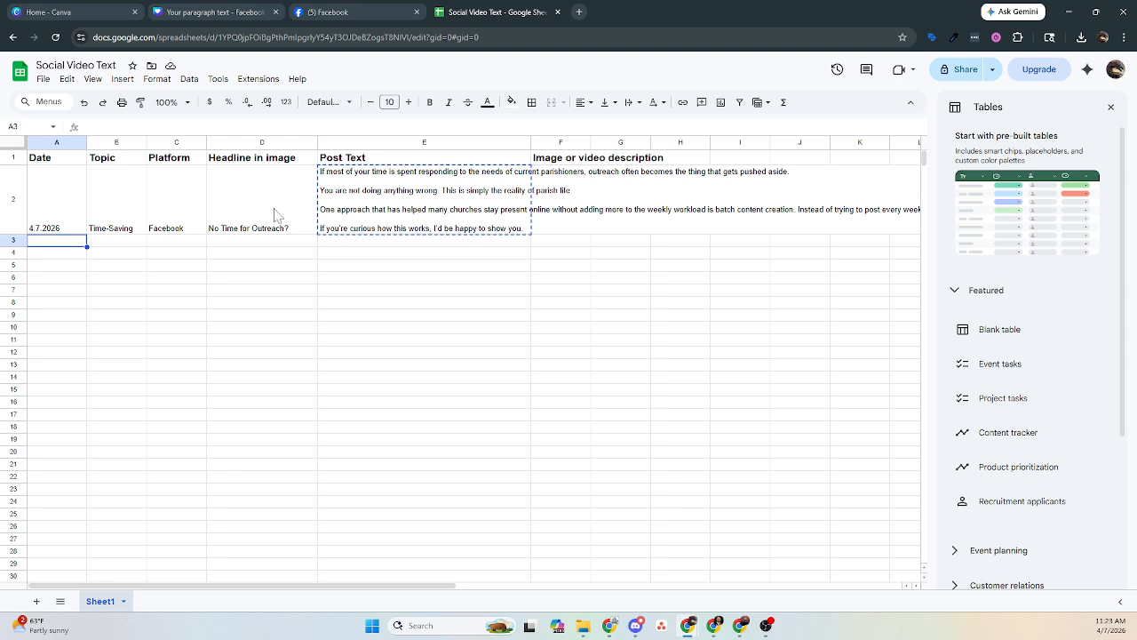
pyautogui.click(222, 13)
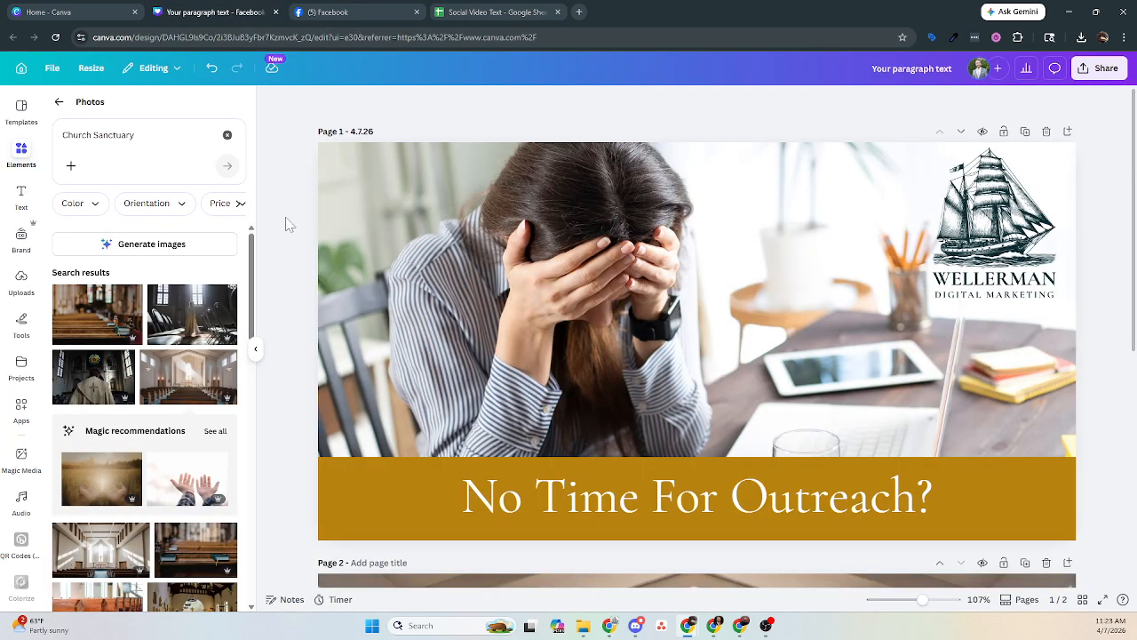
# Open page 2's title for editing and switch back to the Social Video Text Google Sheet.
pyautogui.scroll(-1, 320, 338)
pyautogui.scroll(-2, 373, 355)
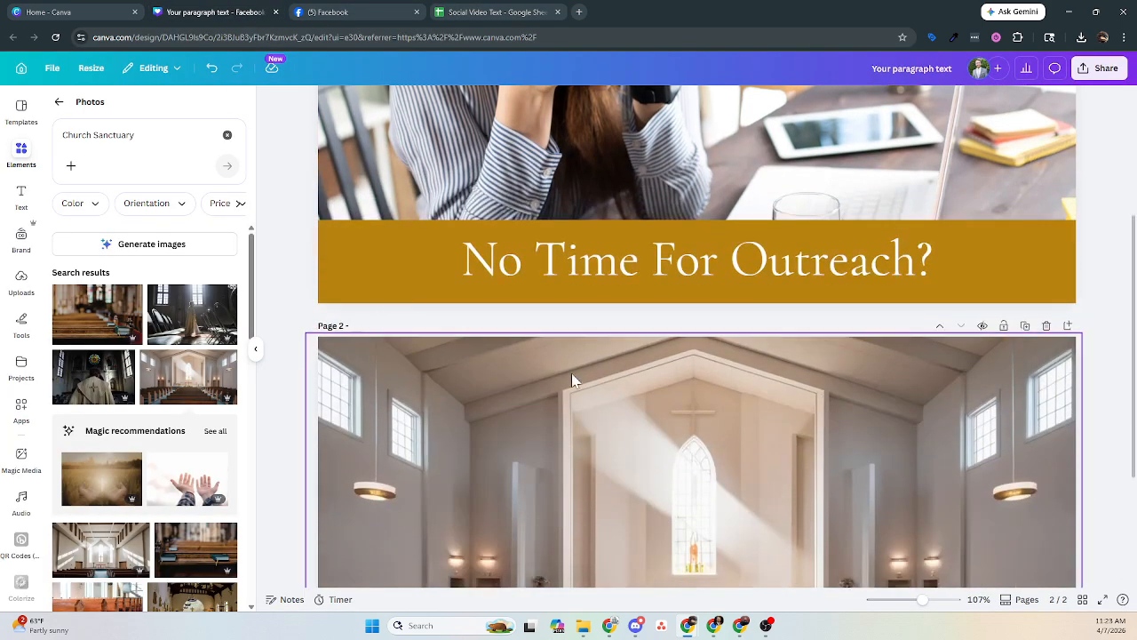
pyautogui.scroll(-1, 776, 325)
pyautogui.scroll(3, 769, 364)
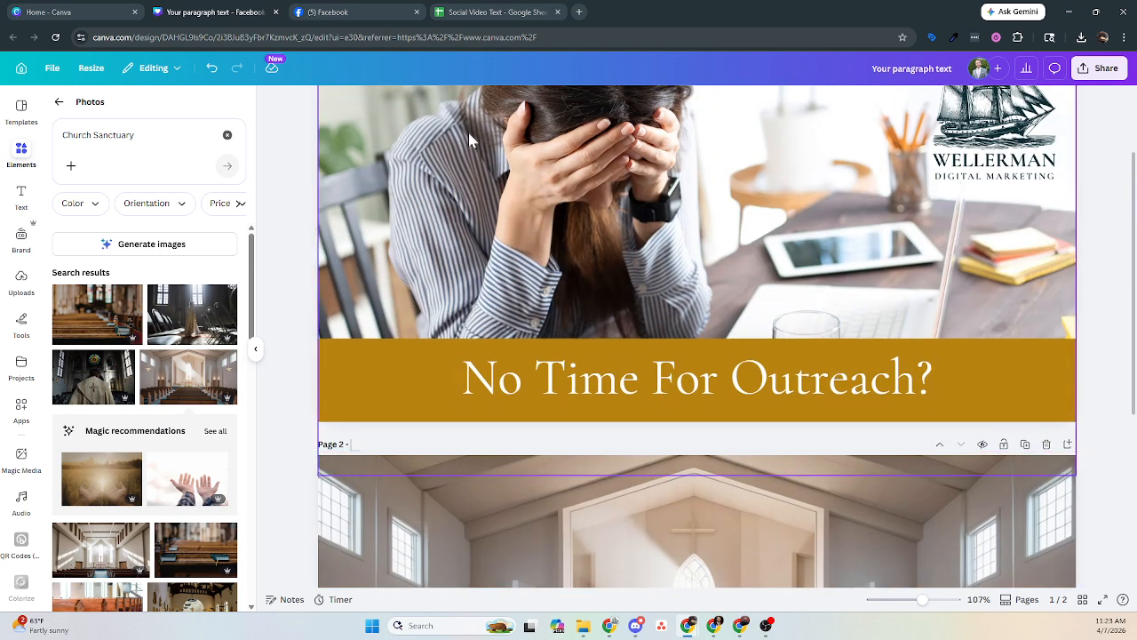
pyautogui.click(498, 18)
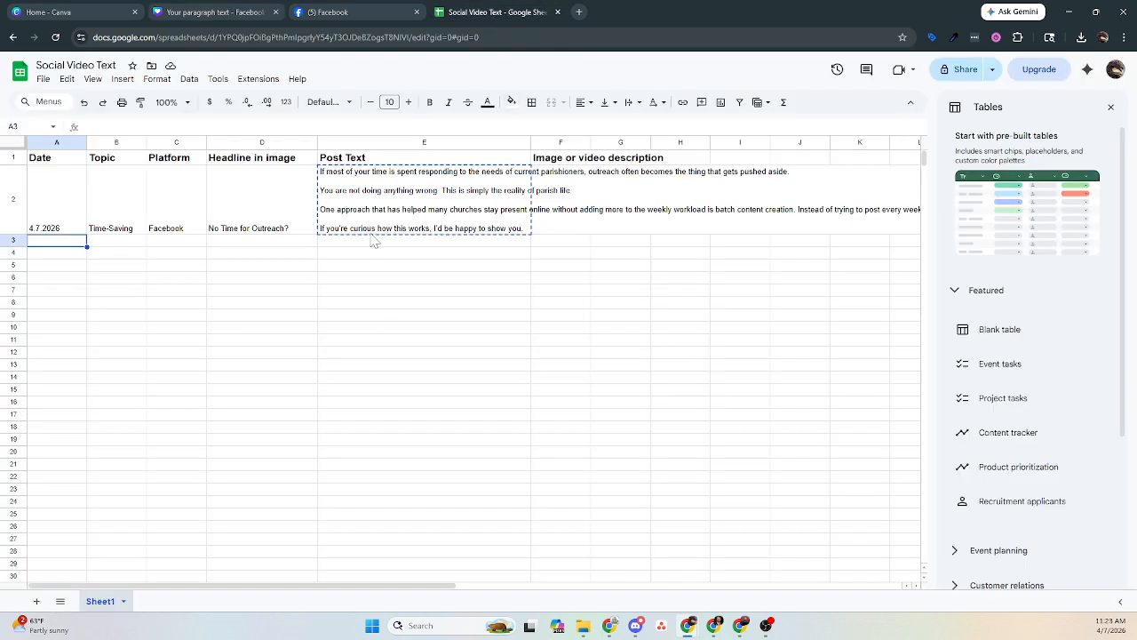
# Return to the Canva design and delete page 2.
pyautogui.click(231, 12)
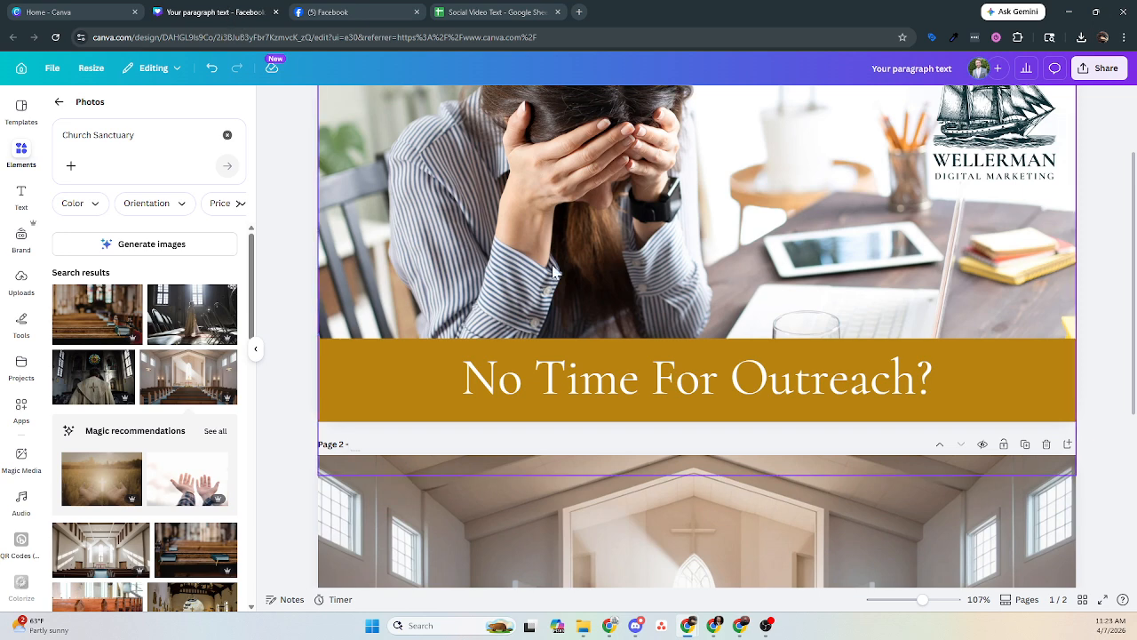
pyautogui.click(1045, 444)
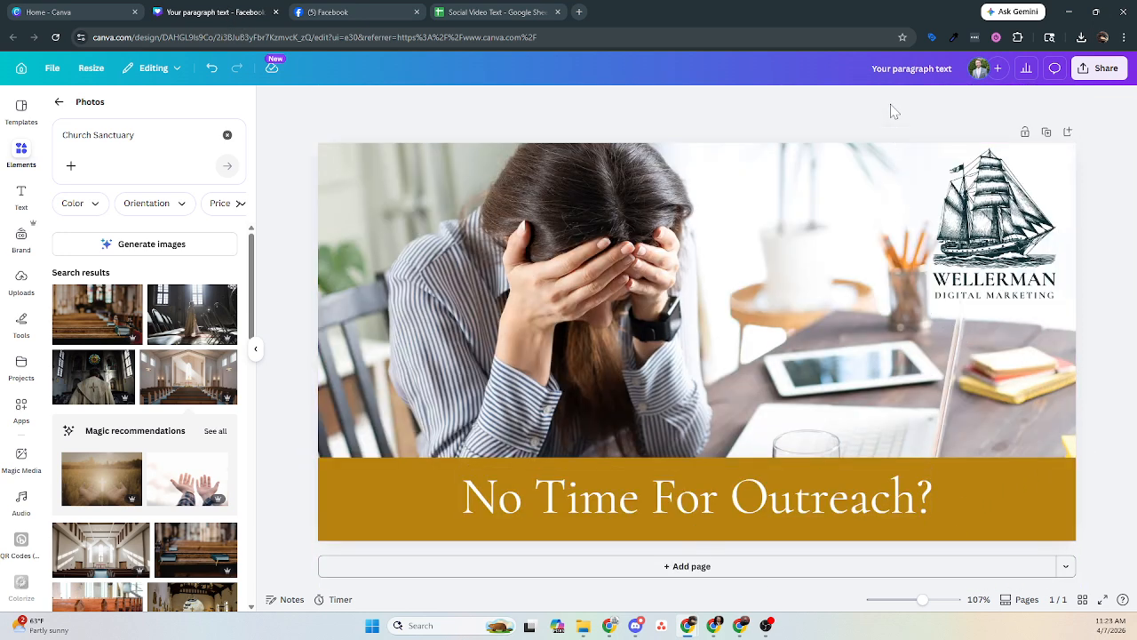
# Download the "No Time For Outreach?" design as a PNG and switch to the Wellerman Digital Marketing Facebook page.
pyautogui.click(1102, 71)
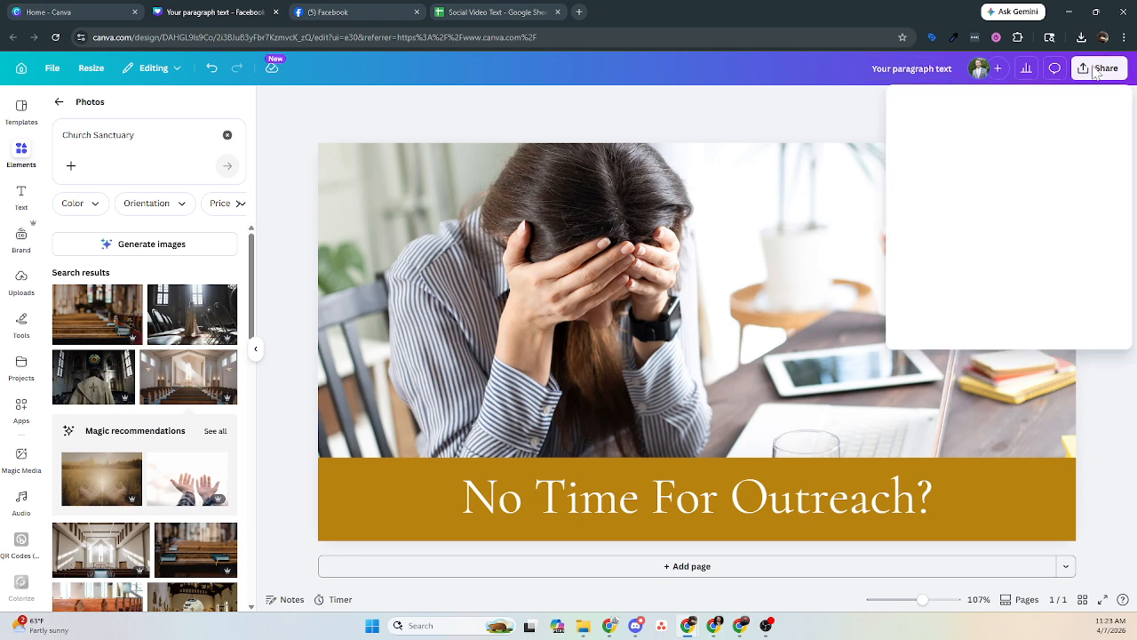
pyautogui.click(925, 344)
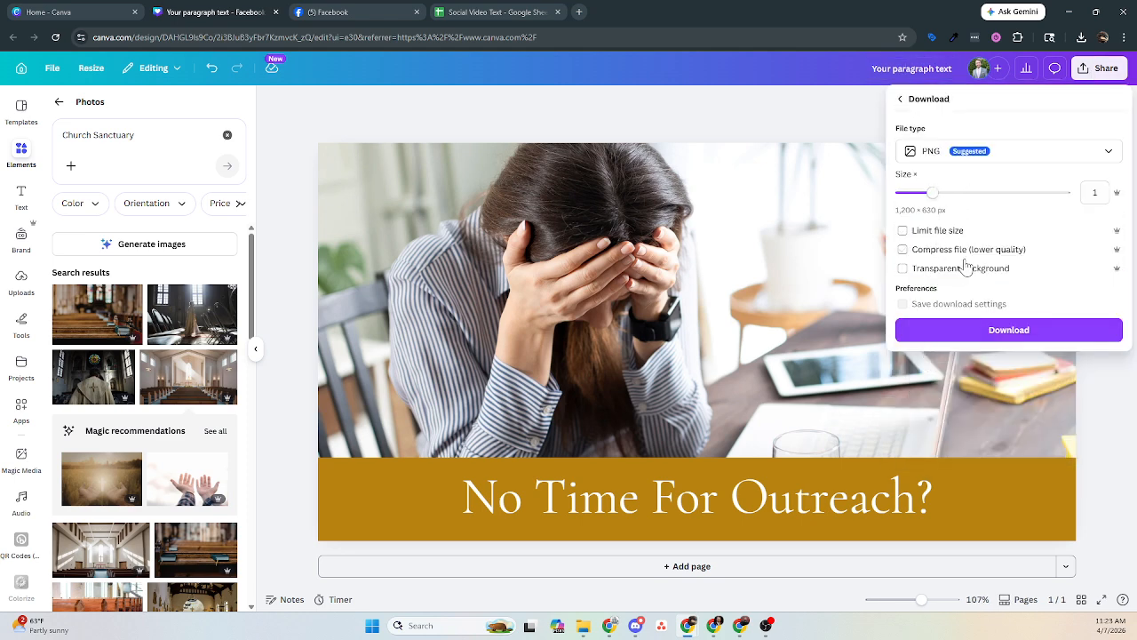
pyautogui.click(984, 333)
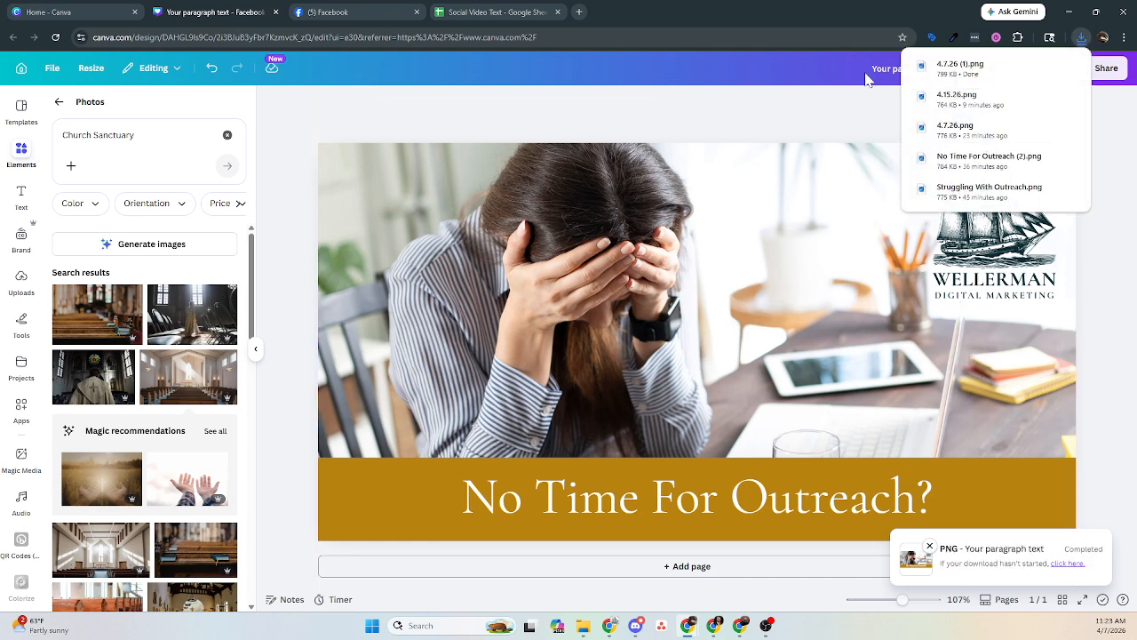
pyautogui.click(366, 15)
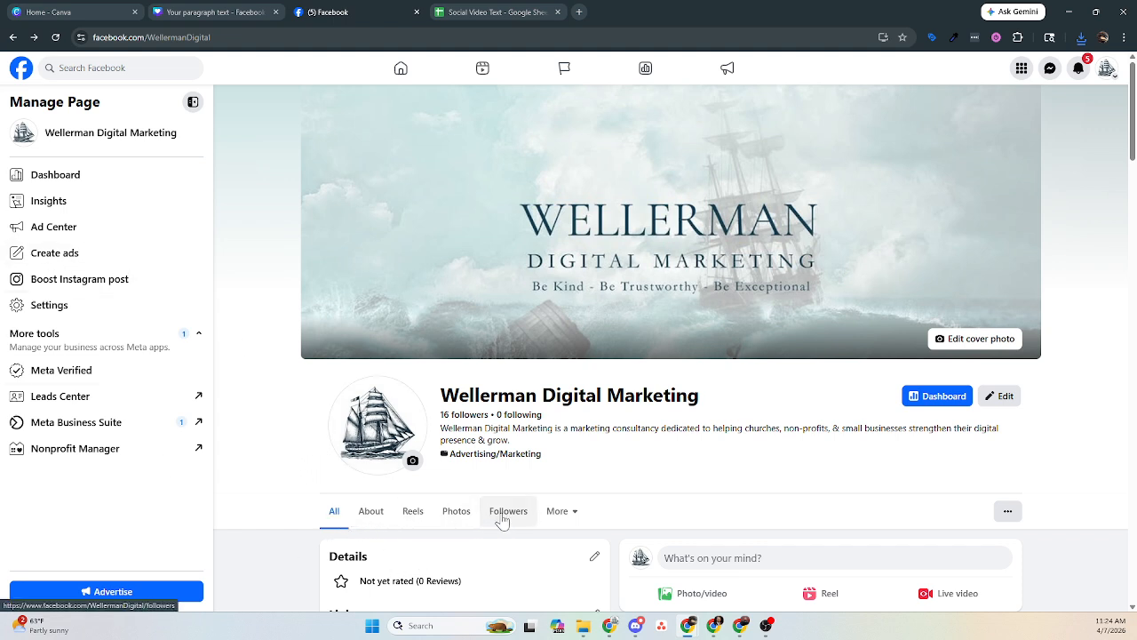
pyautogui.click(559, 515)
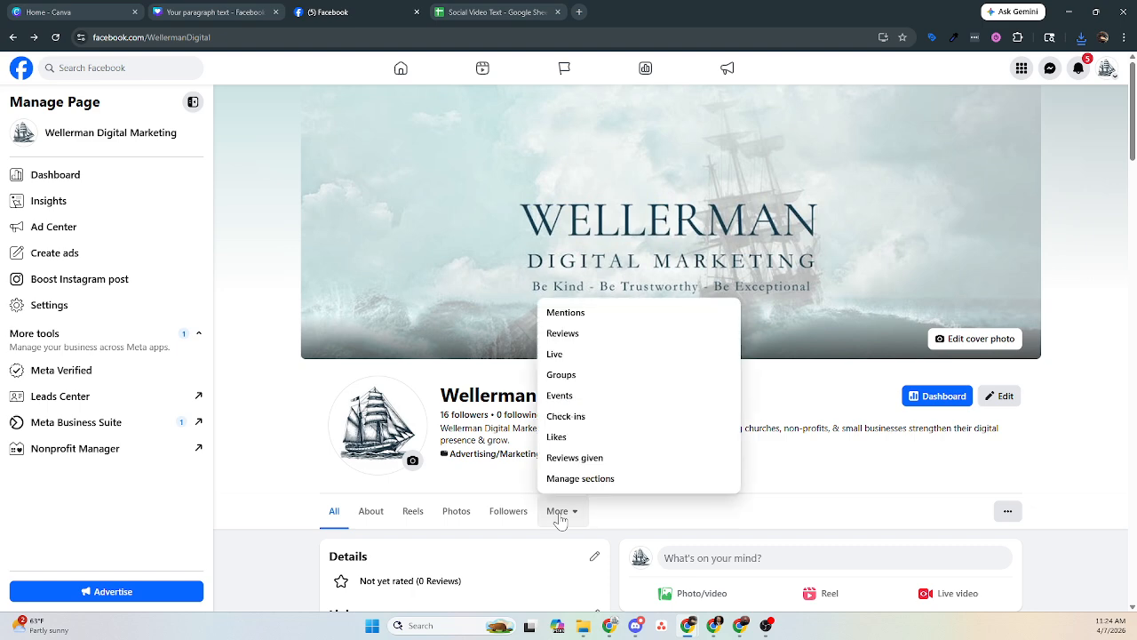
pyautogui.click(588, 404)
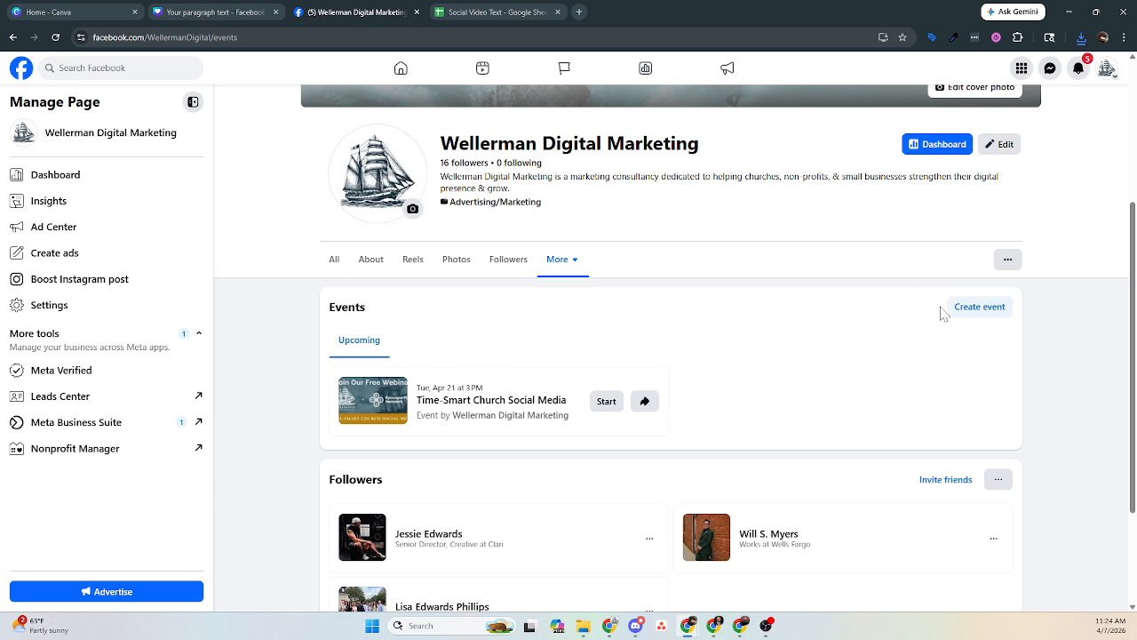
pyautogui.click(984, 315)
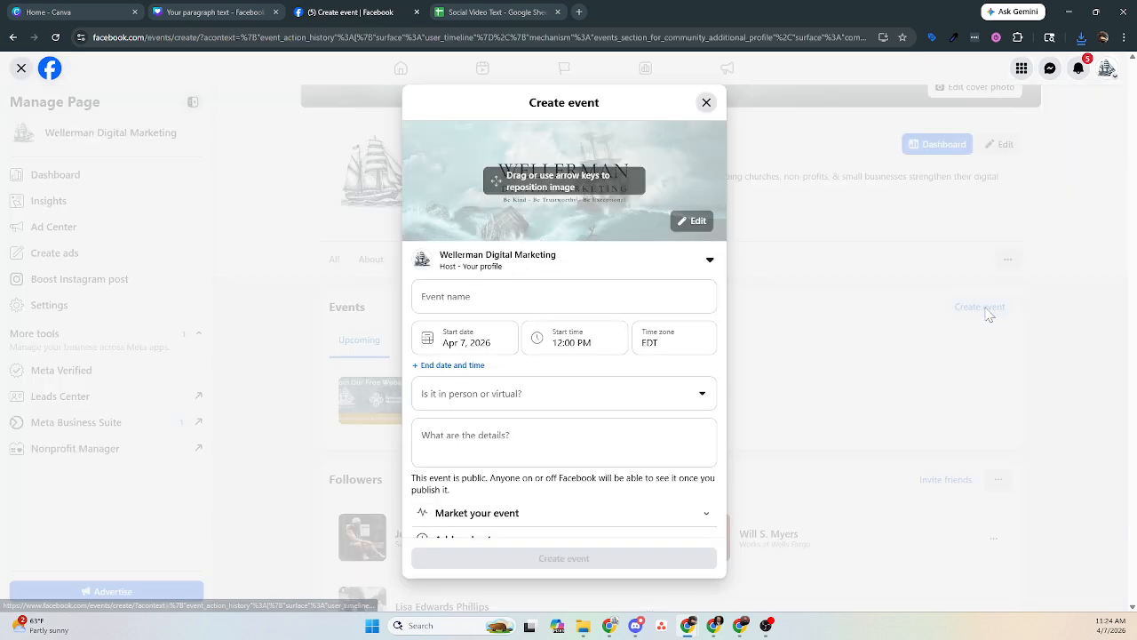
pyautogui.click(684, 224)
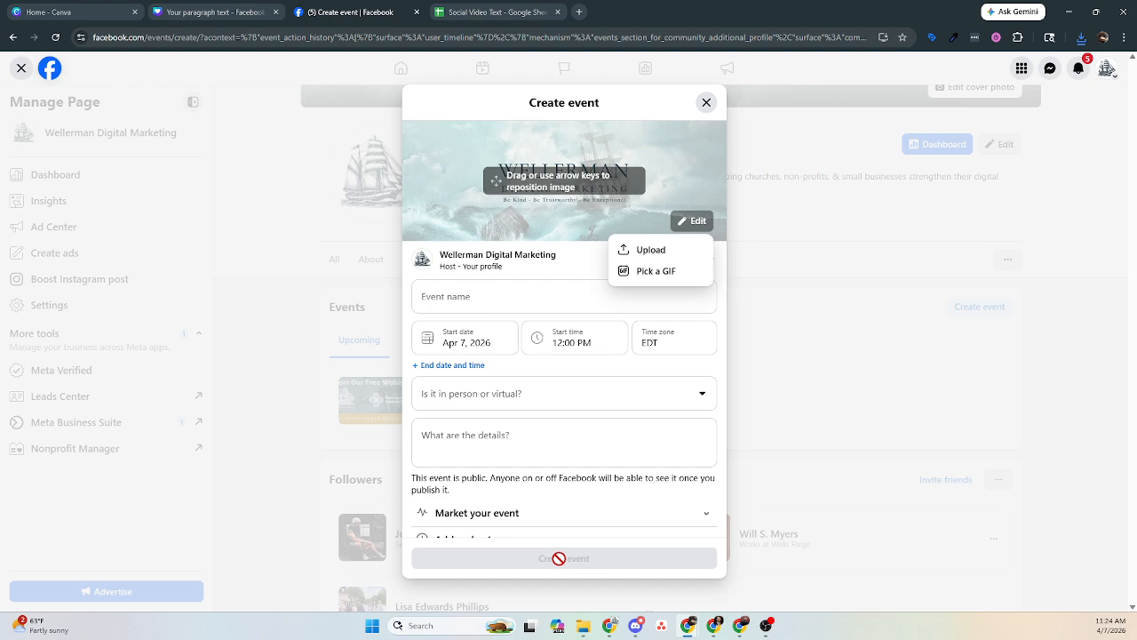
pyautogui.click(707, 103)
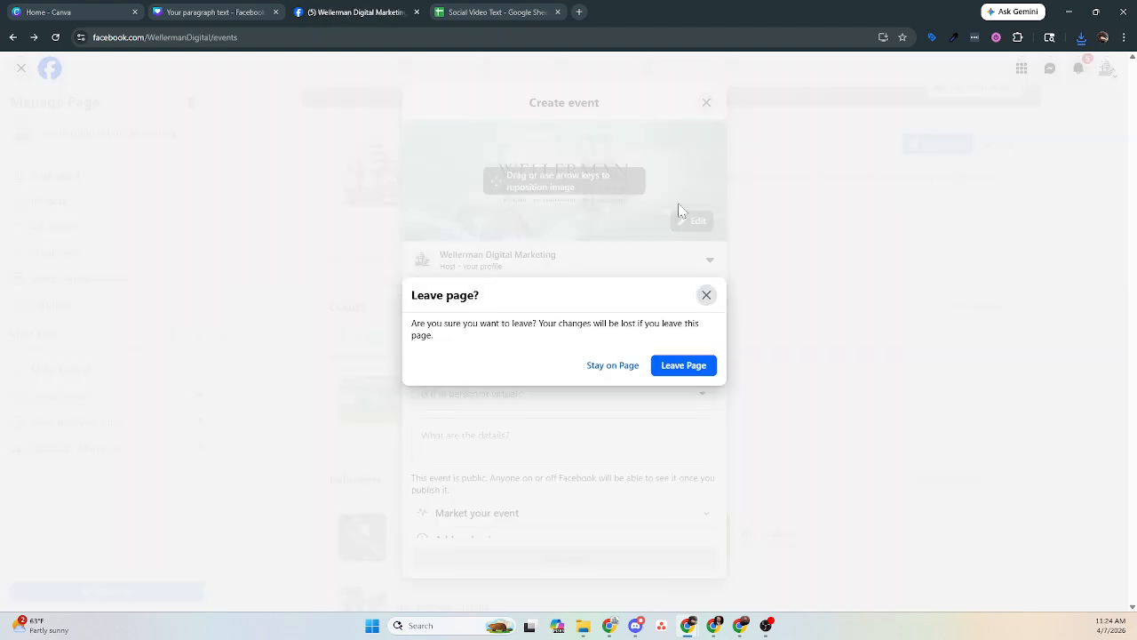
pyautogui.click(685, 371)
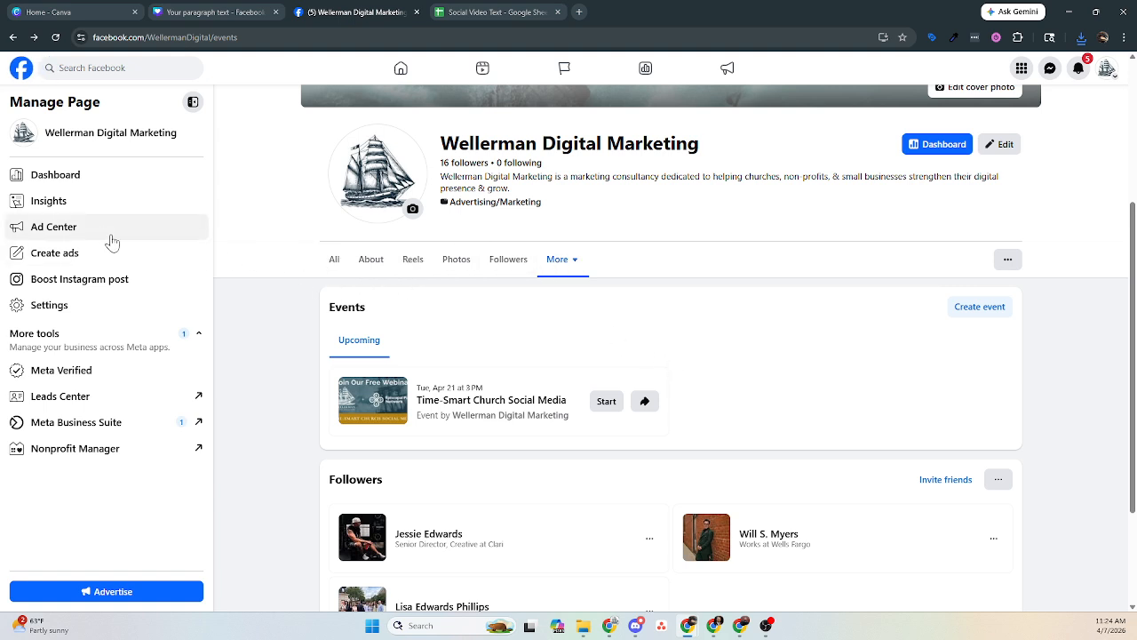
# Open Meta Business Suite for the Wellerman Digital Marketing page and start a new post.
pyautogui.click(198, 335)
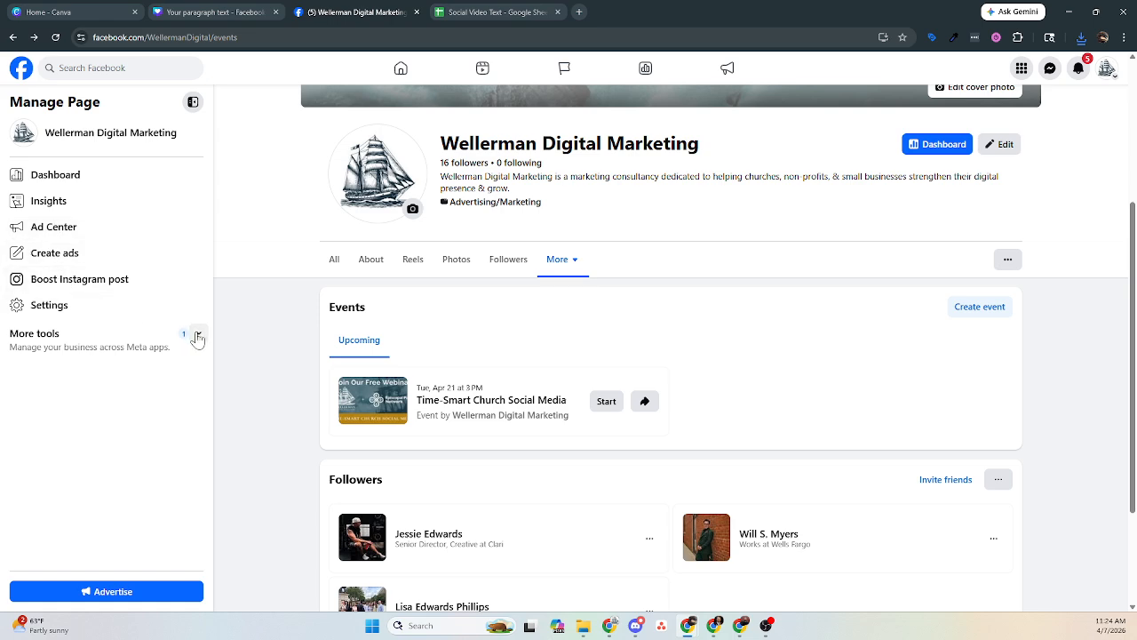
pyautogui.click(200, 340)
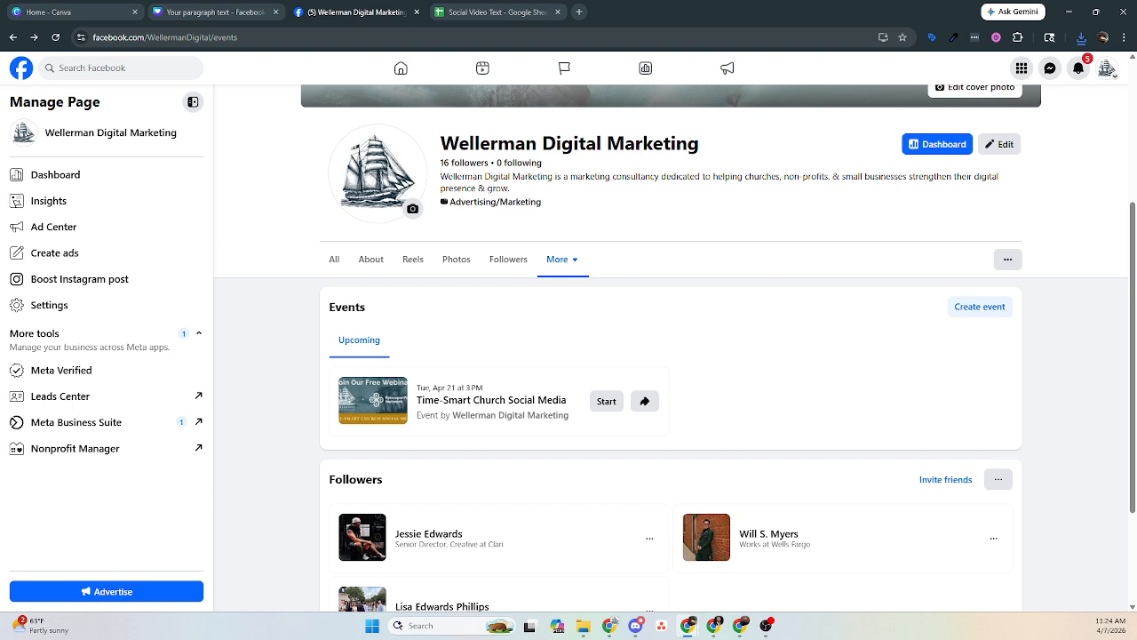
pyautogui.click(86, 424)
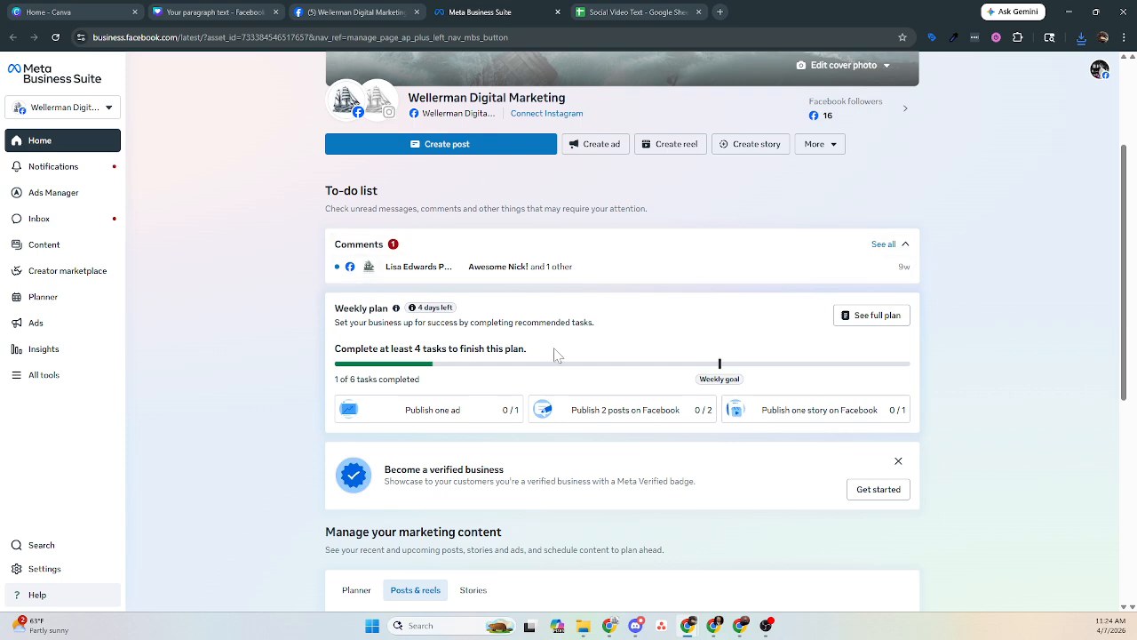
pyautogui.click(437, 152)
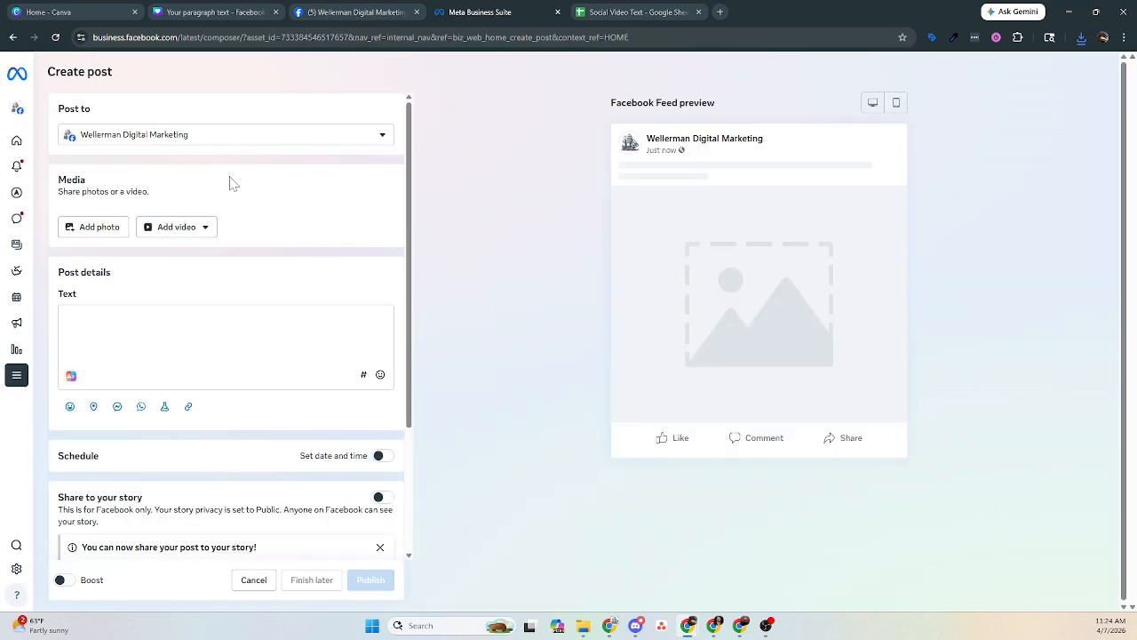
# Copy the Post Text in E2 of the Social Video Text sheet into the new post's text, without the surrounding quotation marks.
pyautogui.click(621, 13)
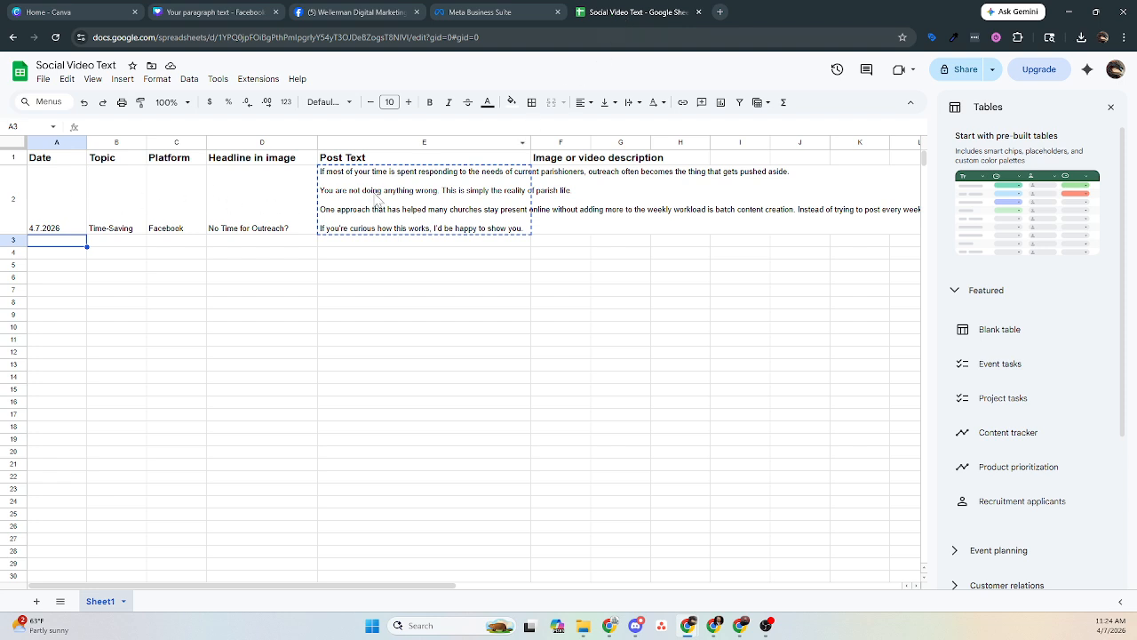
pyautogui.click(378, 199)
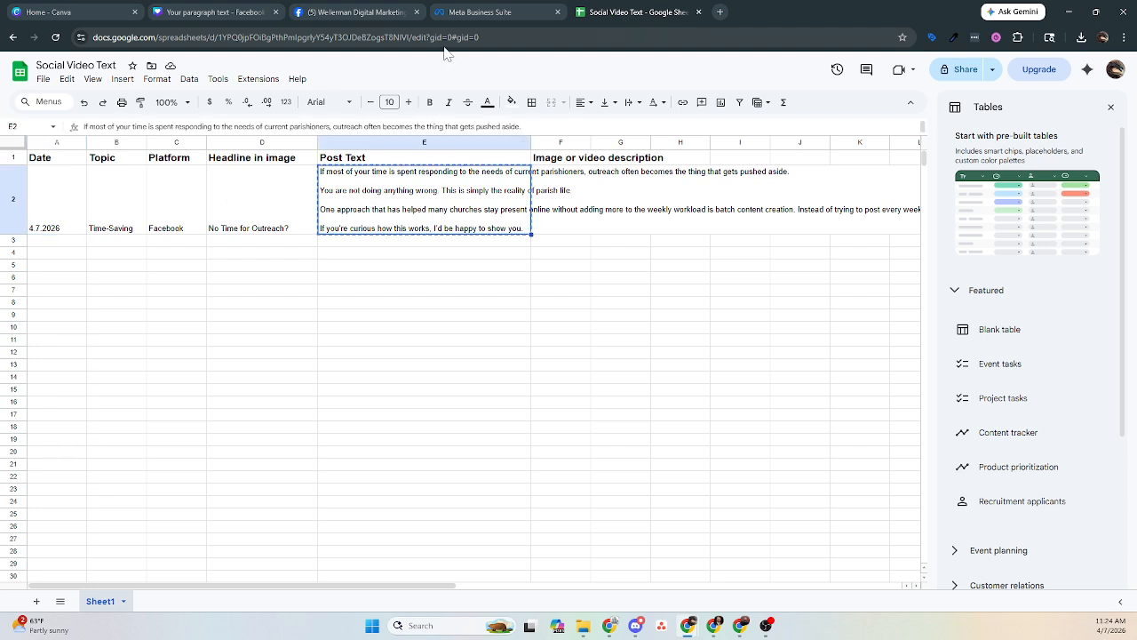
pyautogui.click(484, 13)
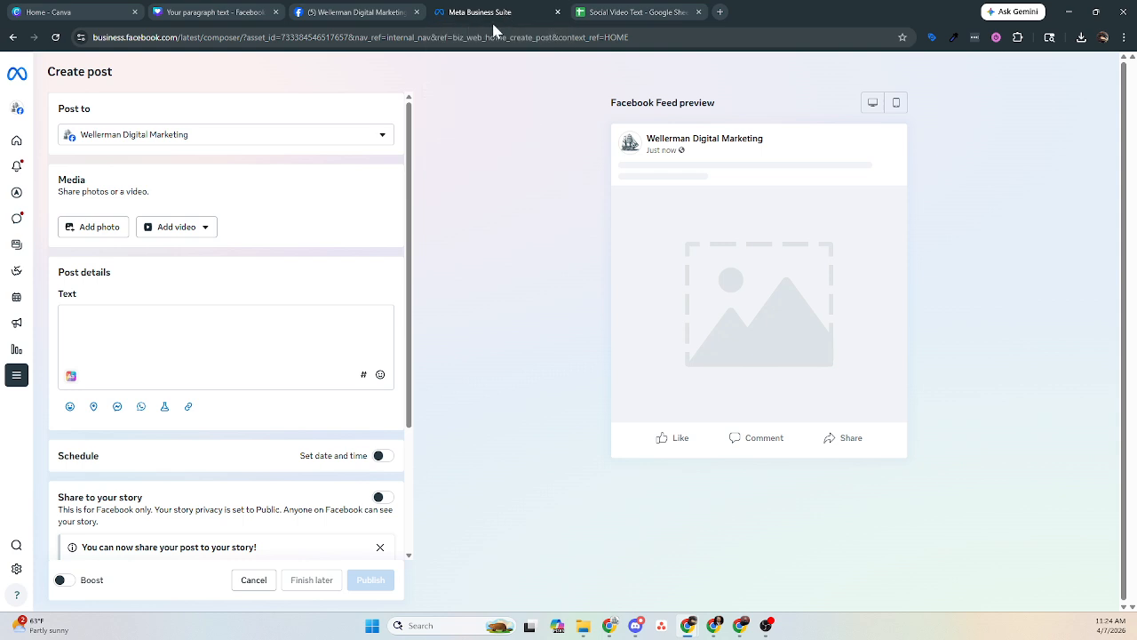
pyautogui.click(207, 332)
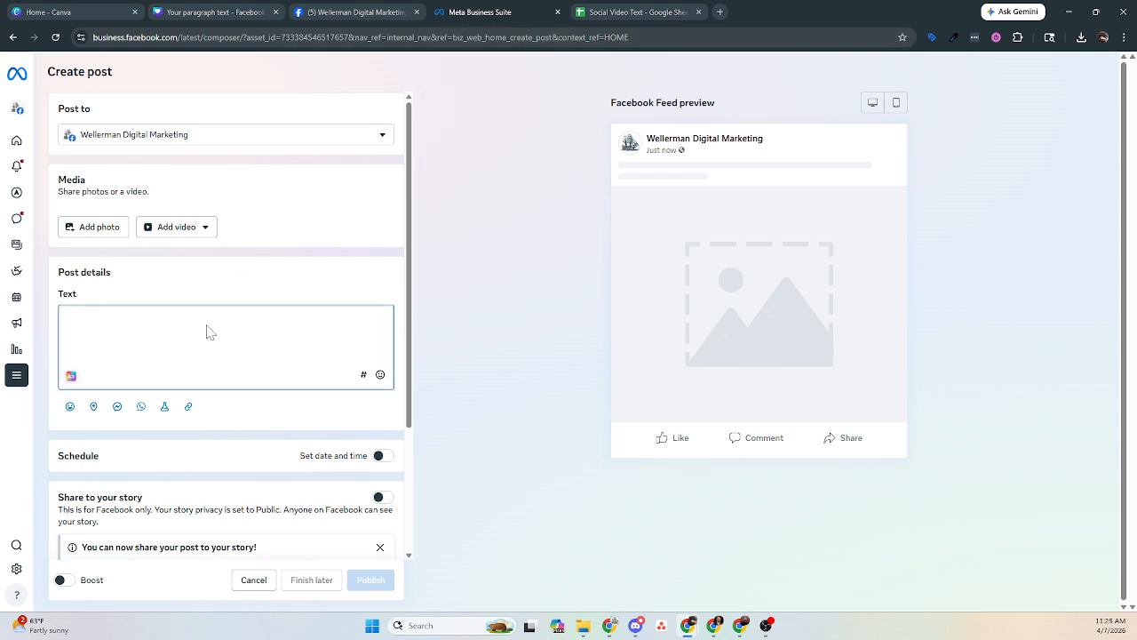
pyautogui.write('"If most of your time is spent responding to the needs of current parishioners, outreach often becomes the thing that gets pushed aside.  You are not doing anything wrong. This is simply the reality of parish life.  One approach that has helped many churches stay present online without adding more to the weekly workload is batch content creation. Instead of trying to post every week, you create several months of outreach content all at once.  If you\'re curious how this works, I\'d be happy to show you."')
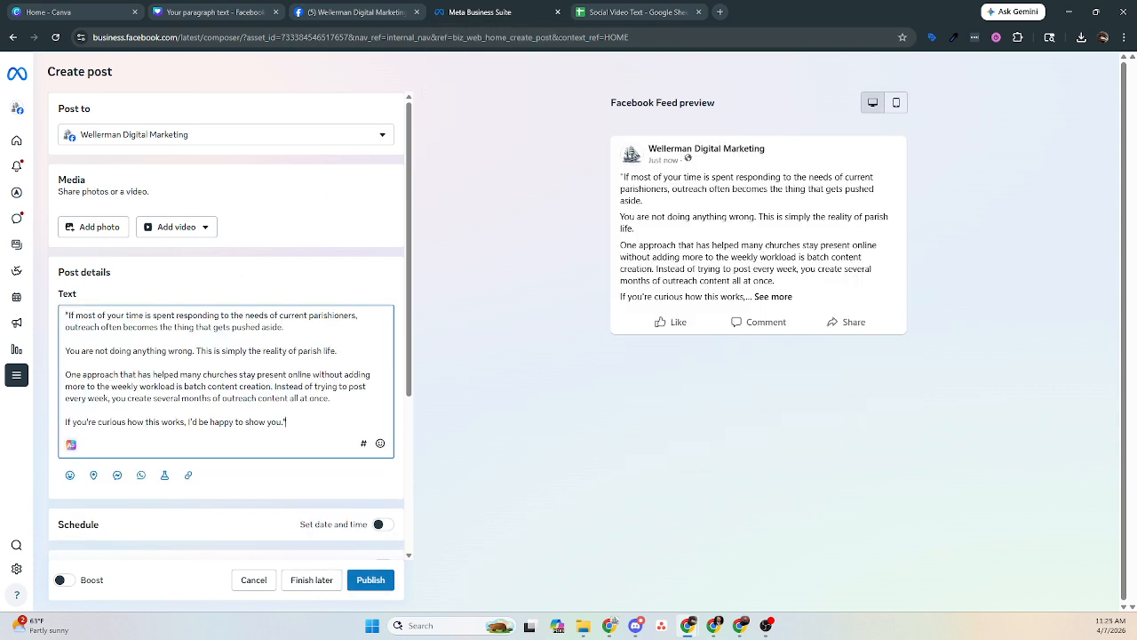
pyautogui.press('BackSpace')
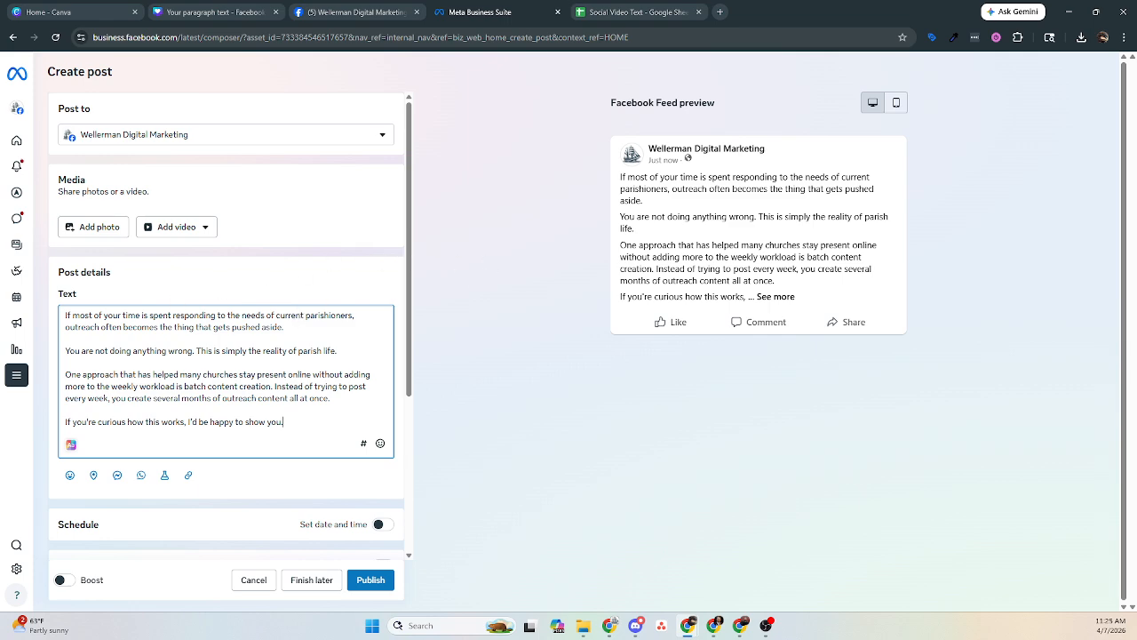
# Add the photo "4.7.26 (1)" from the Downloads folder to the post.
pyautogui.click(111, 229)
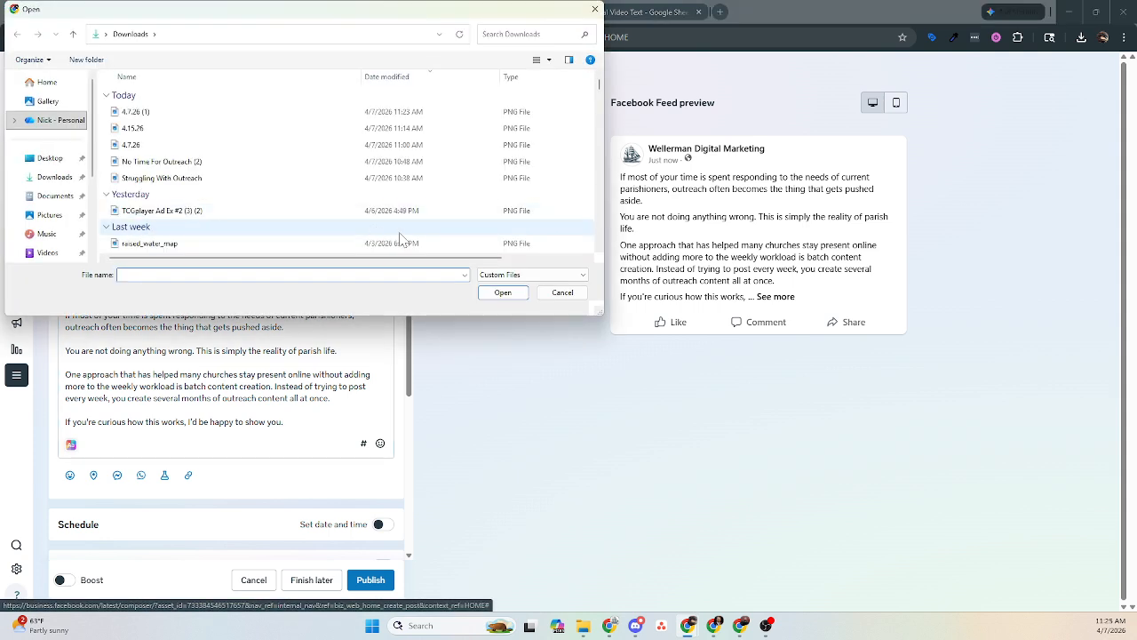
pyautogui.click(196, 115)
pyautogui.click(501, 293)
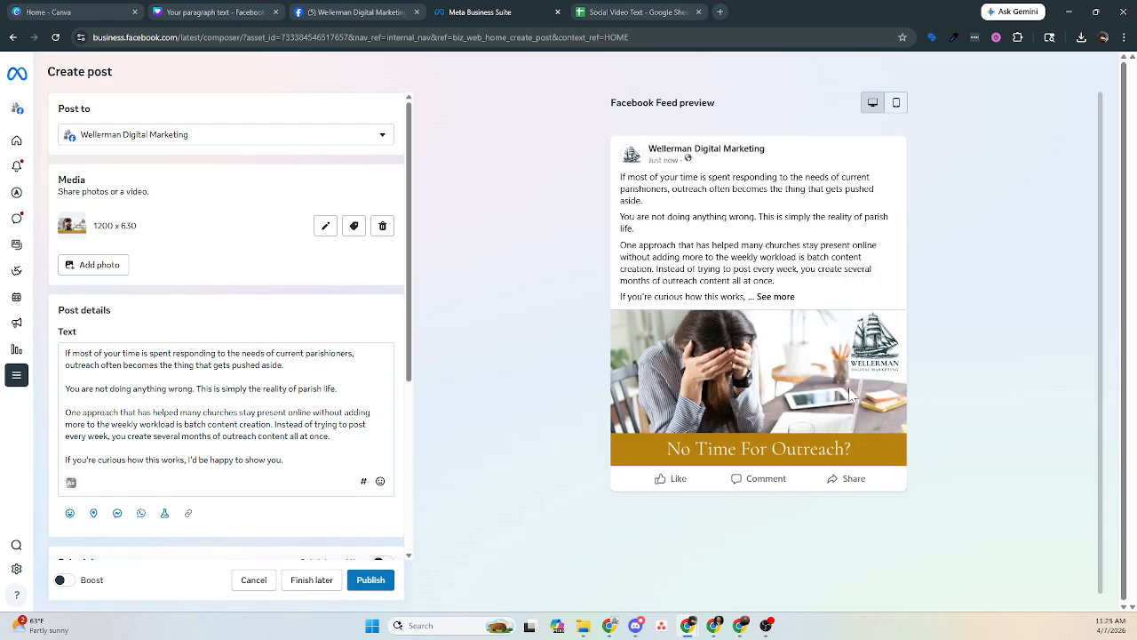
# Turn on scheduling for the post, keeping the date Apr 7, 2026 and setting the time to 06:25 PM.
pyautogui.scroll(-3, 361, 343)
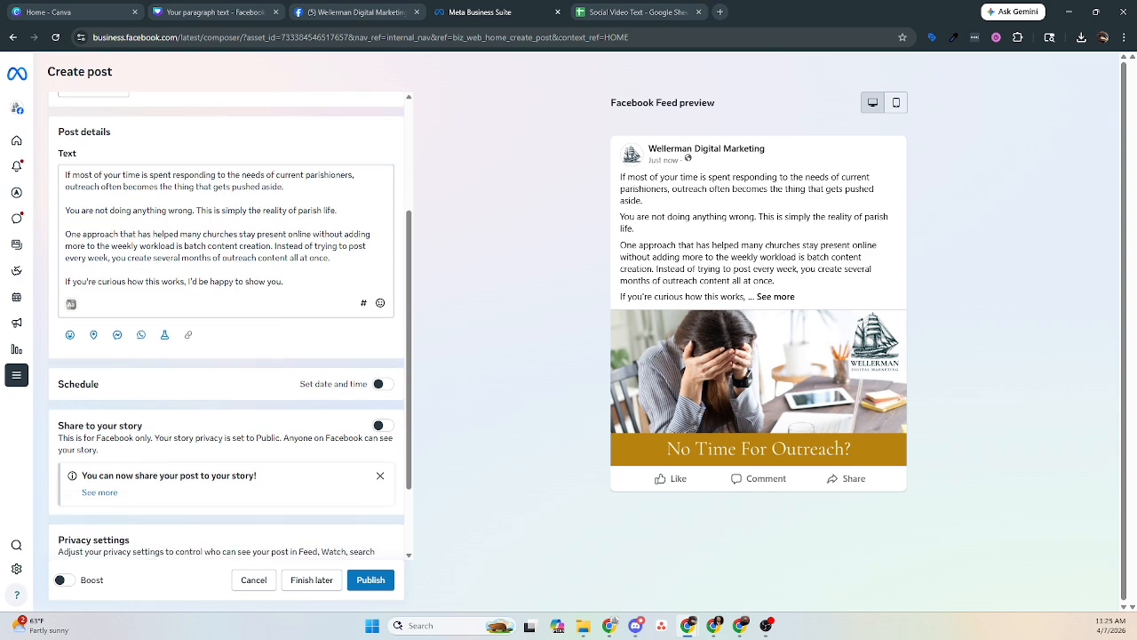
pyautogui.click(383, 326)
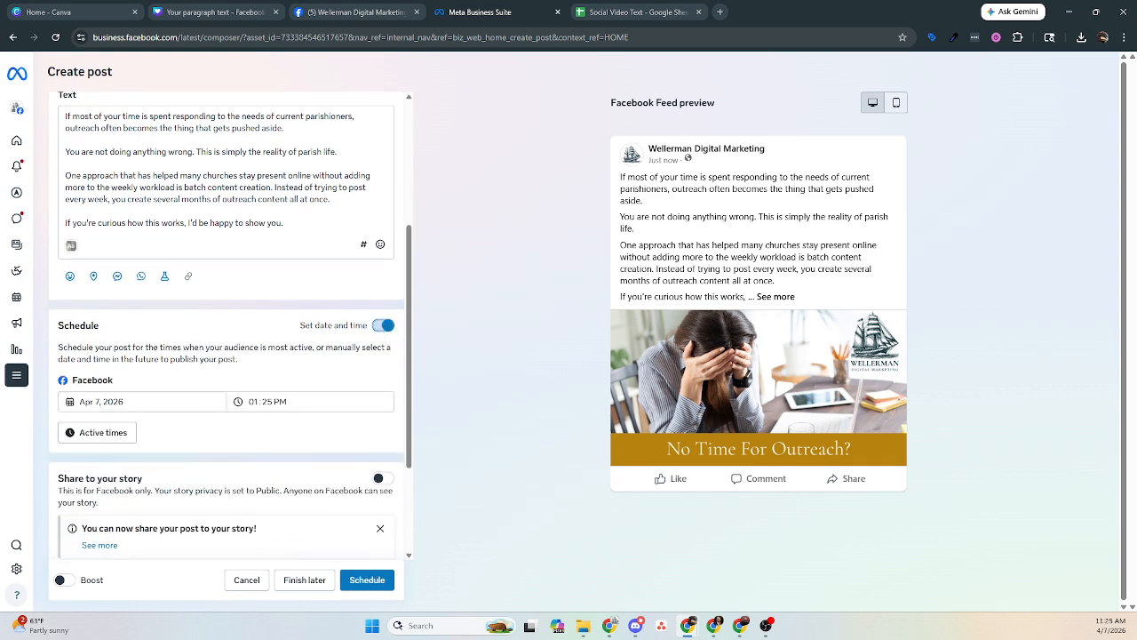
pyautogui.click(100, 402)
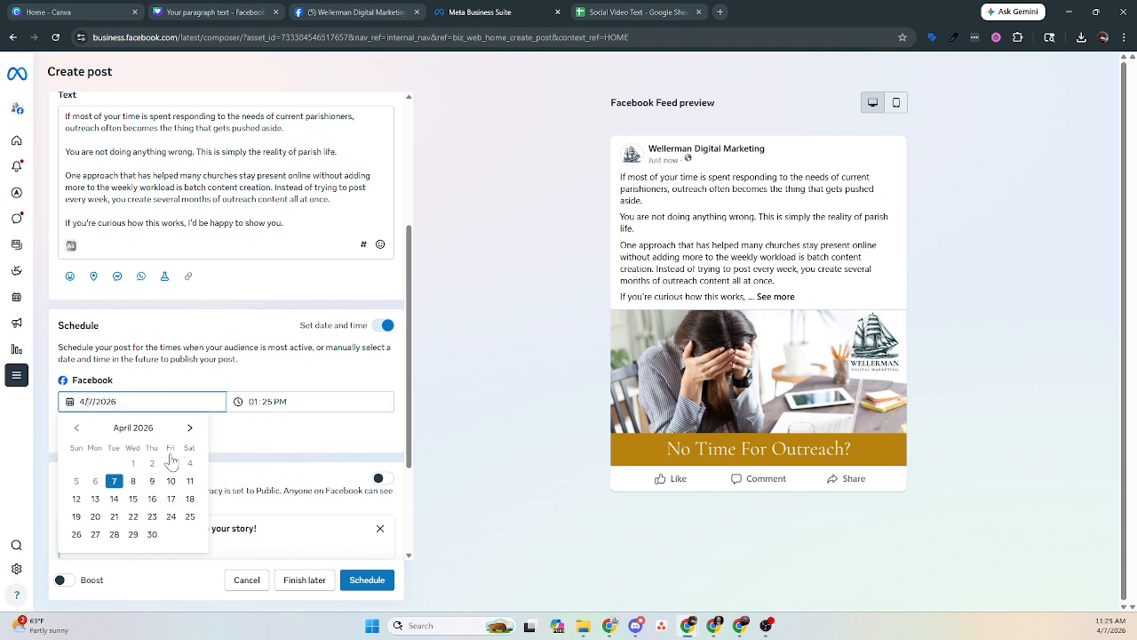
pyautogui.click(267, 403)
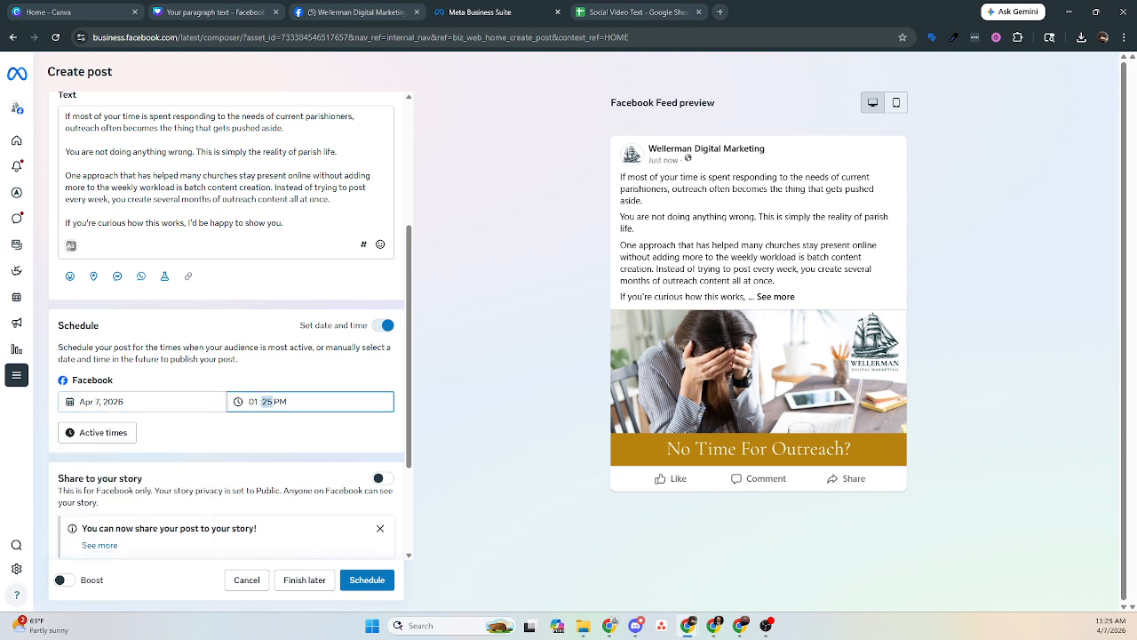
pyautogui.click(253, 402)
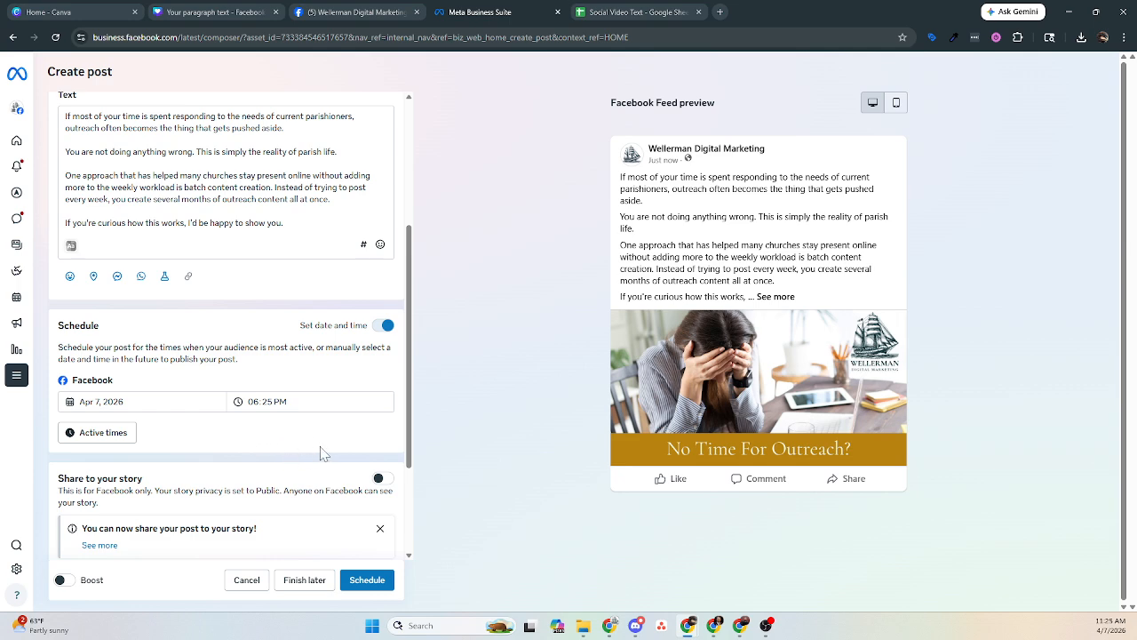
# Schedule the post and decline the offer to boost it.
pyautogui.scroll(-1, 329, 460)
pyautogui.click(368, 582)
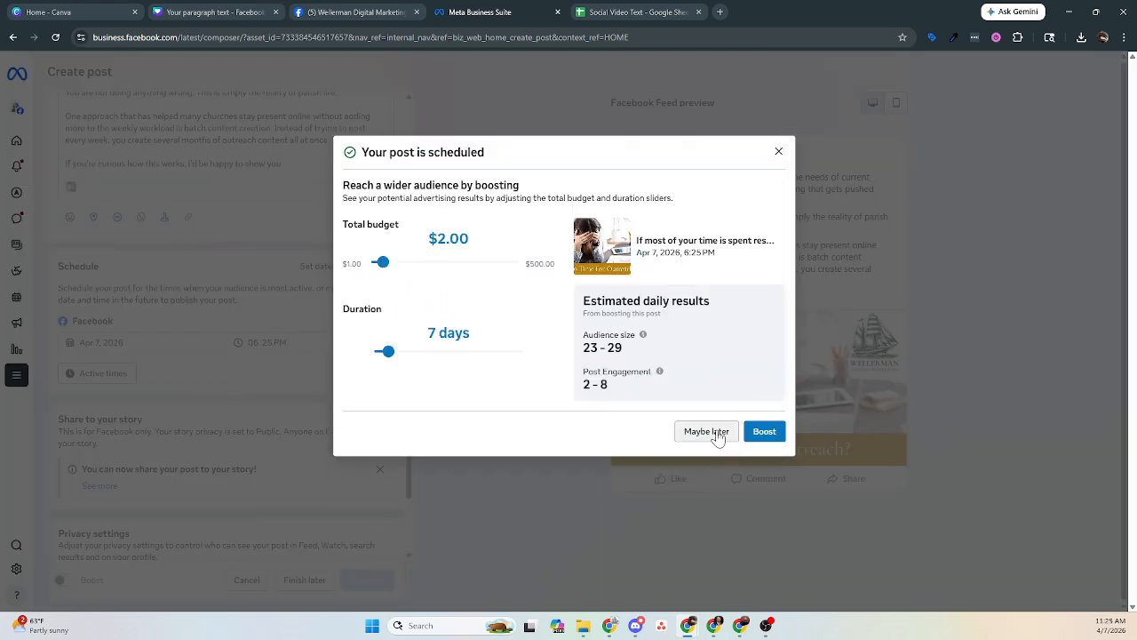
pyautogui.click(707, 431)
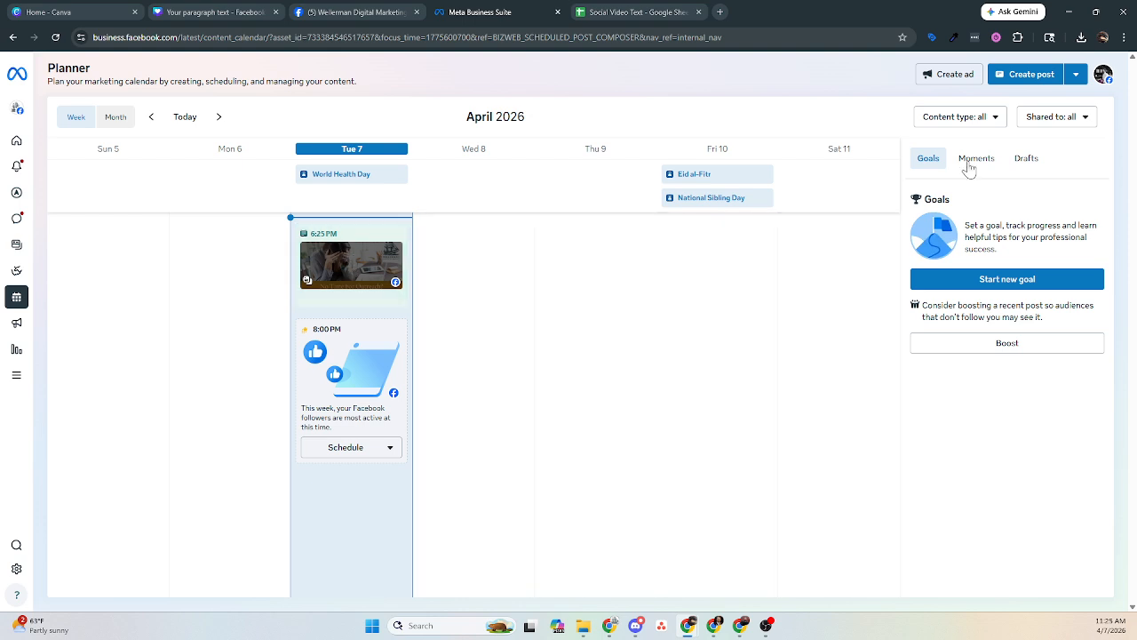
# Start another new post from the Planner, check the Post Text column in the Google Sheet, and return to the composer.
pyautogui.click(1035, 73)
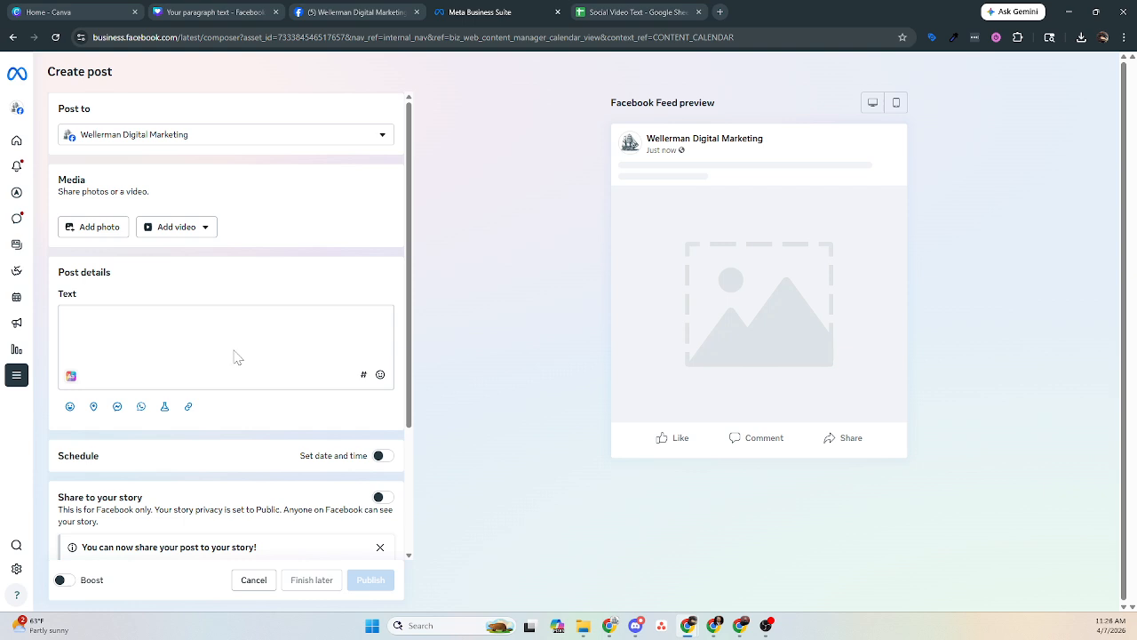
pyautogui.click(626, 16)
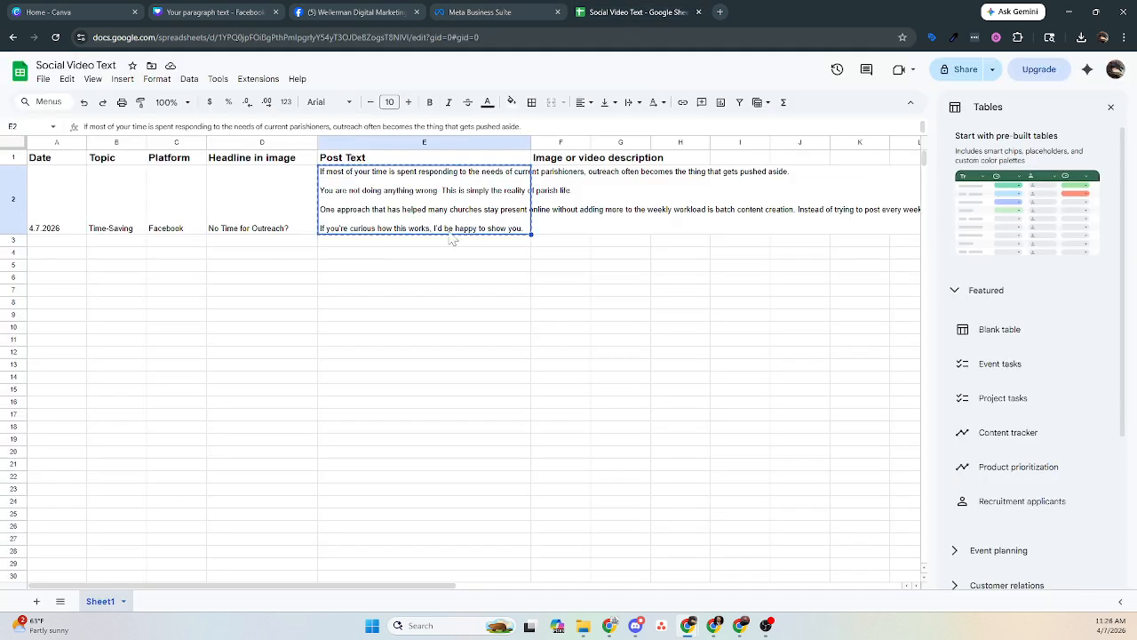
pyautogui.click(490, 19)
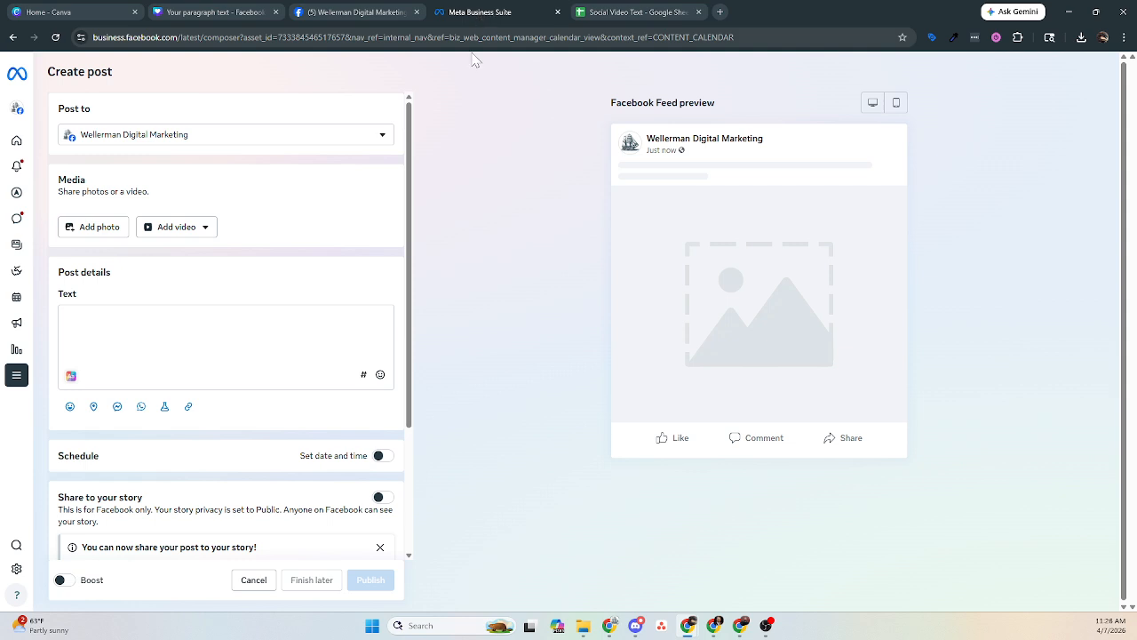